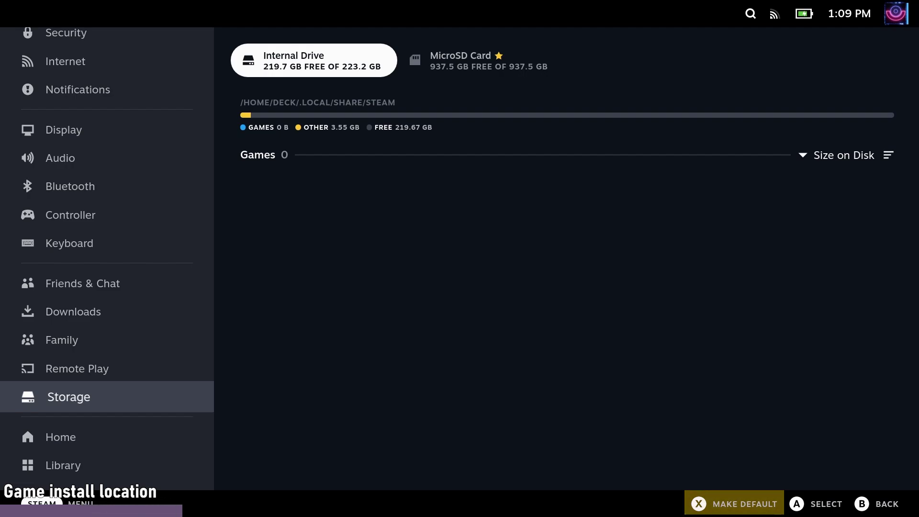
# Make the Internal Drive Steam's default install location and return to the home screen.
pyautogui.press('x')
pyautogui.press('Escape')
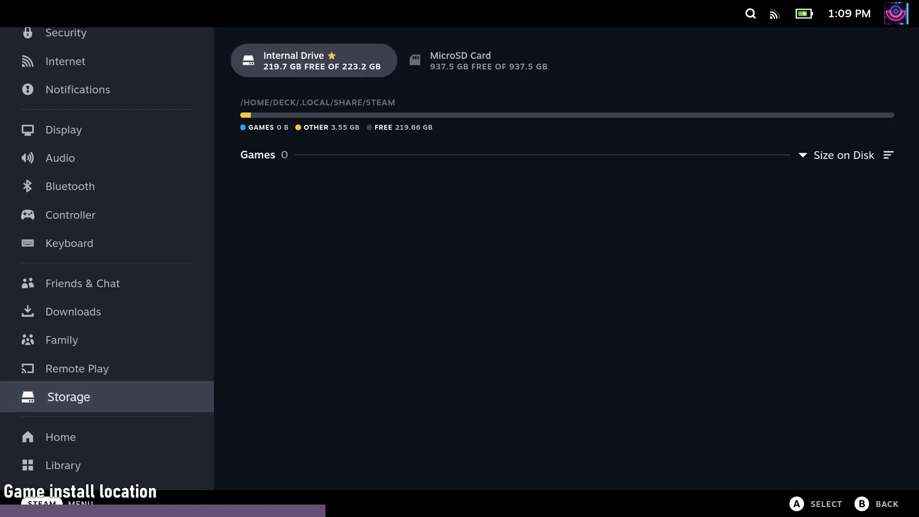
pyautogui.press('Escape')
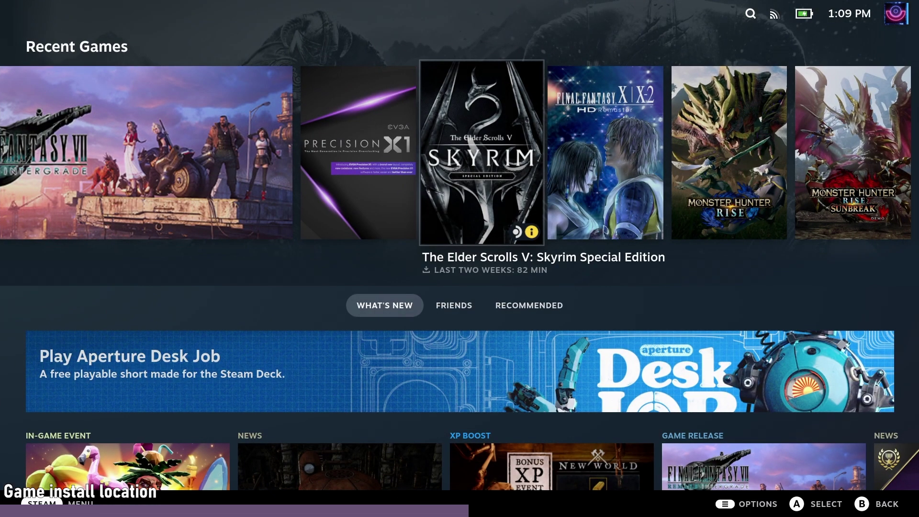
# Start installing Skyrim Special Edition and scroll through its EULA.
pyautogui.press('Return')
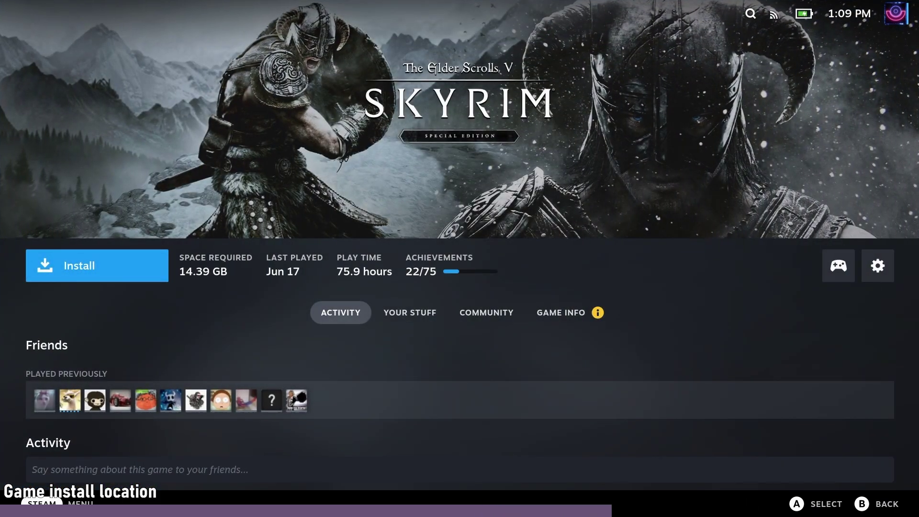
pyautogui.press('Return')
pyautogui.press('Return')
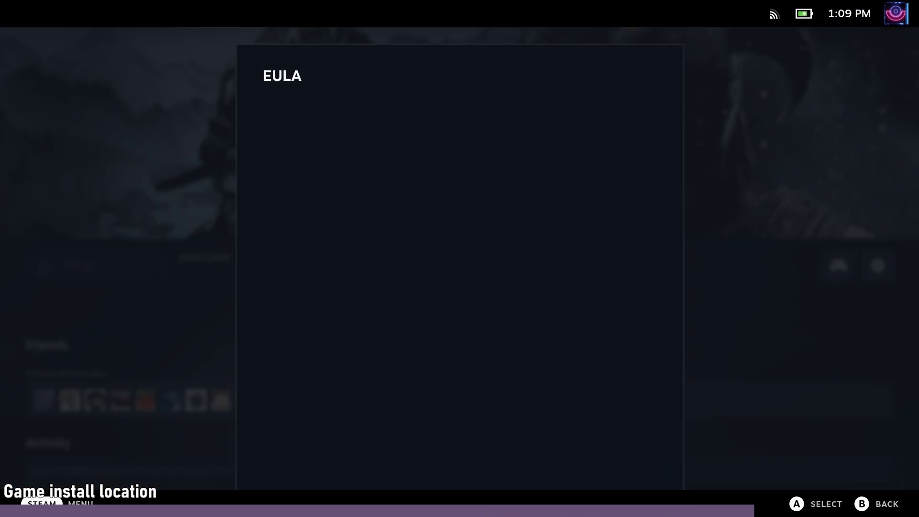
pyautogui.scroll(-15, 460, 288)
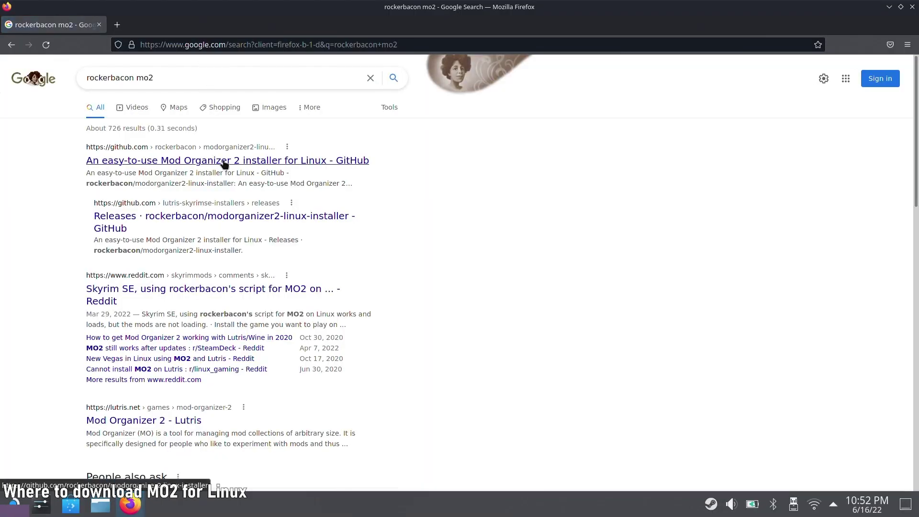
# Open the modorganizer2-linux-installer GitHub repository and scroll its README to the Installation steps.
pyautogui.click(223, 162)
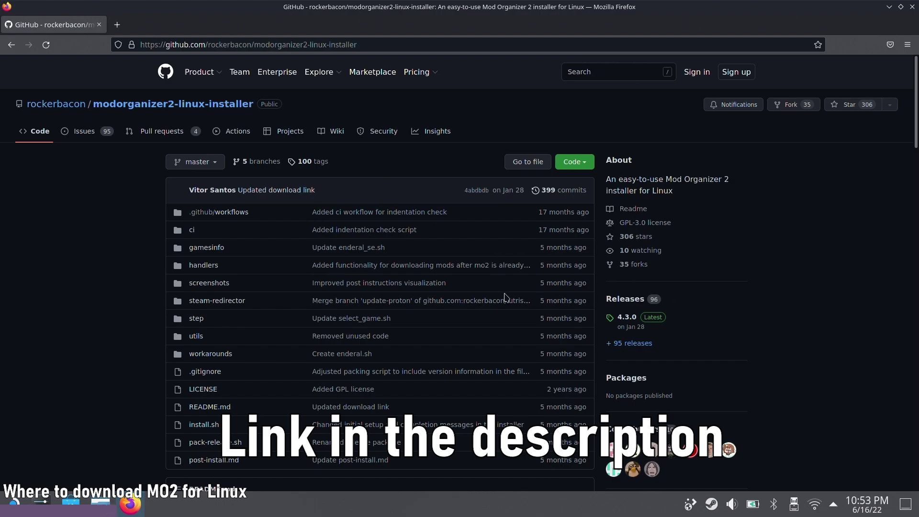
pyautogui.scroll(-10, 505, 297)
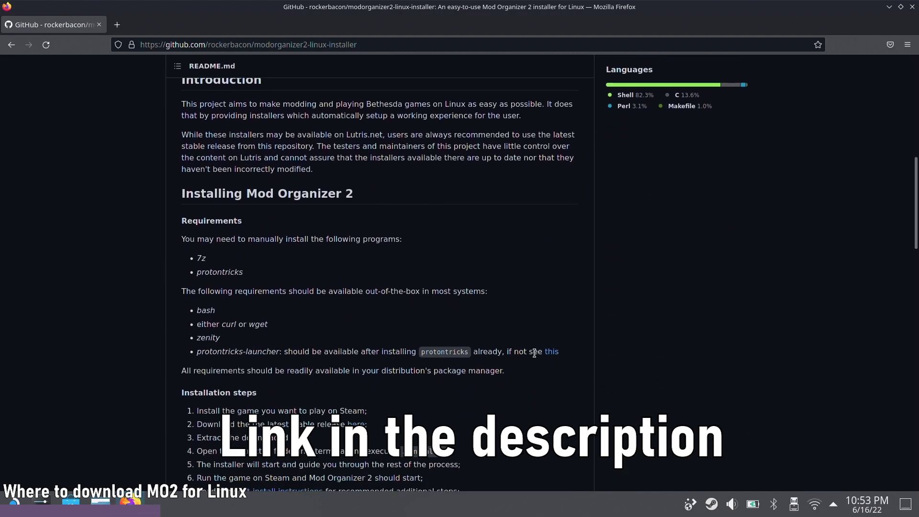
pyautogui.scroll(-2, 408, 307)
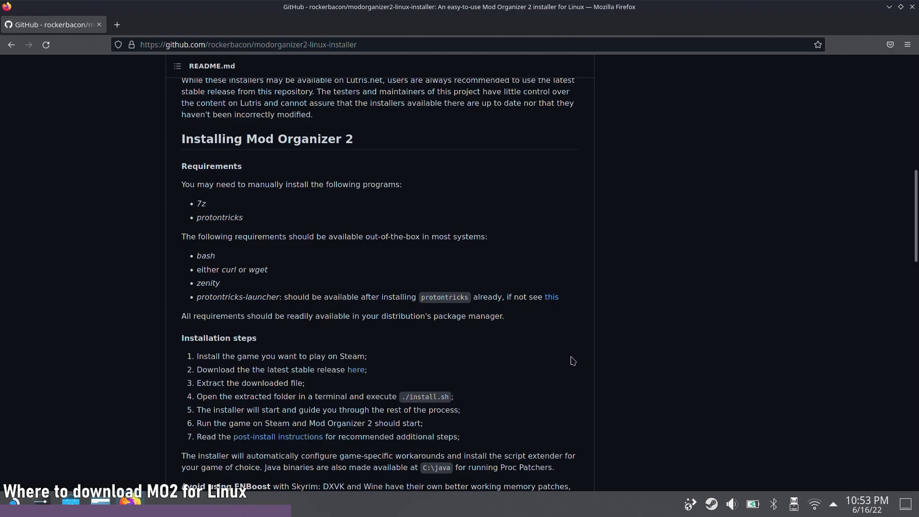
pyautogui.scroll(-14, 554, 365)
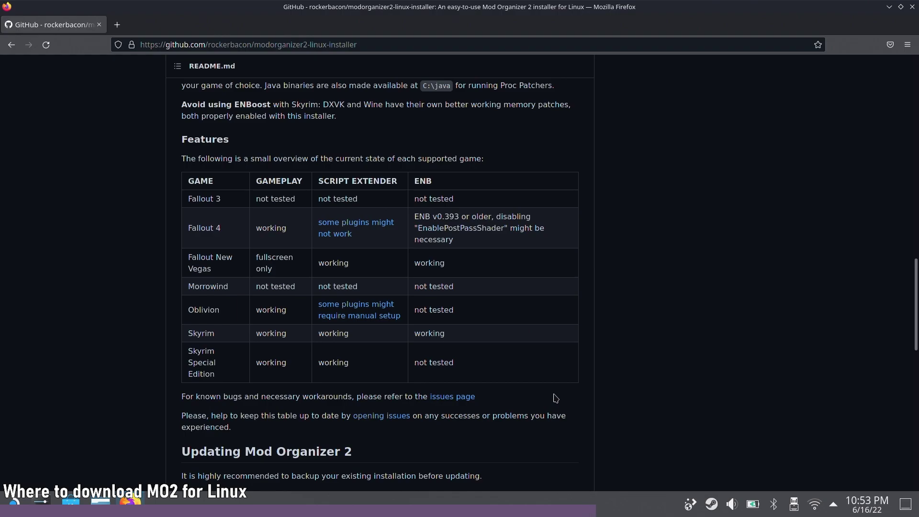
pyautogui.scroll(8, 459, 394)
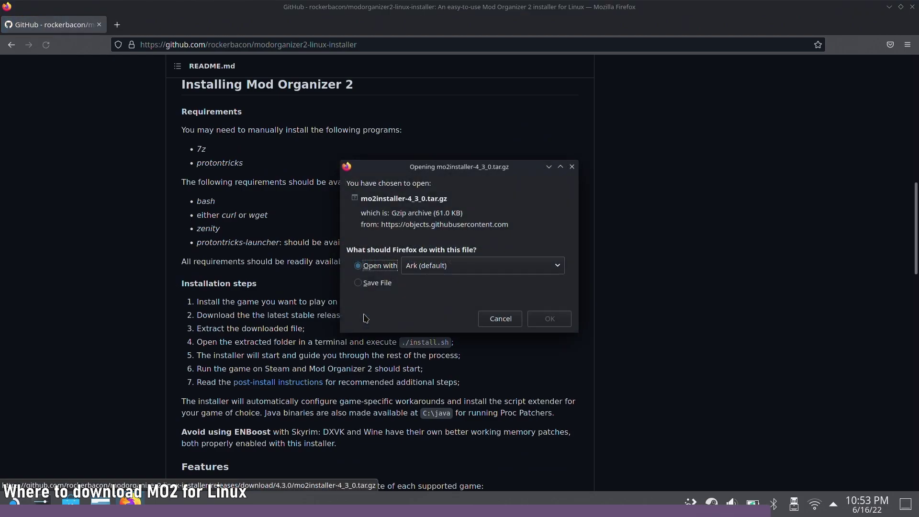
# Open the downloaded mo2installer-4_3_0.tar.gz in Ark and extract its contents.
pyautogui.click(549, 320)
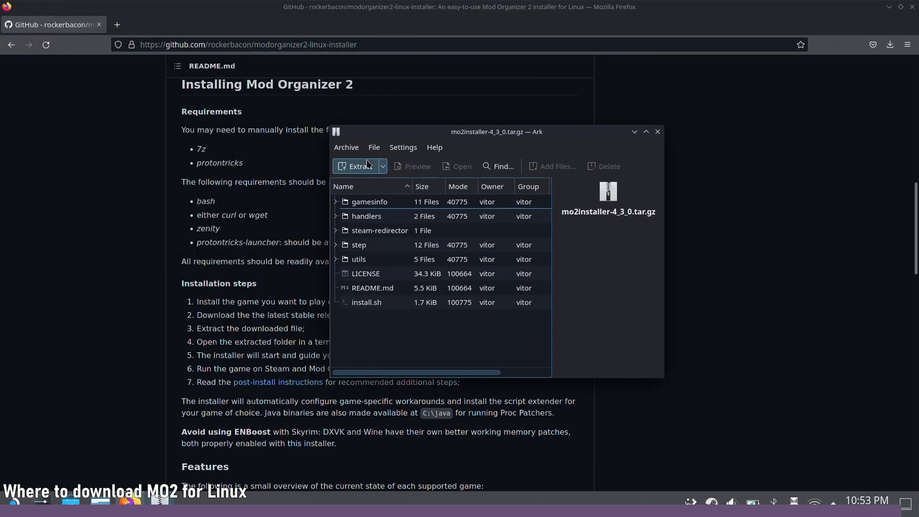
pyautogui.click(360, 167)
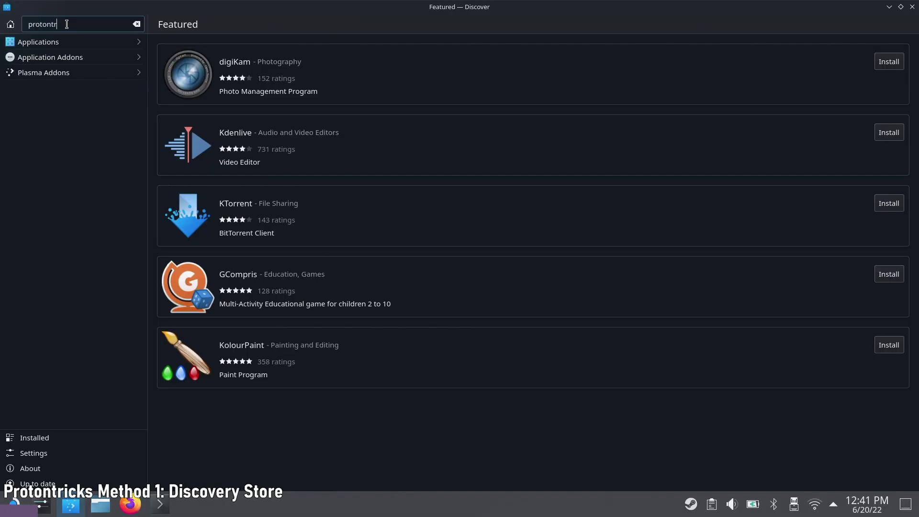
# Find Protontricks in Discover and install it, then select the README's echo alias command.
pyautogui.write('icks')
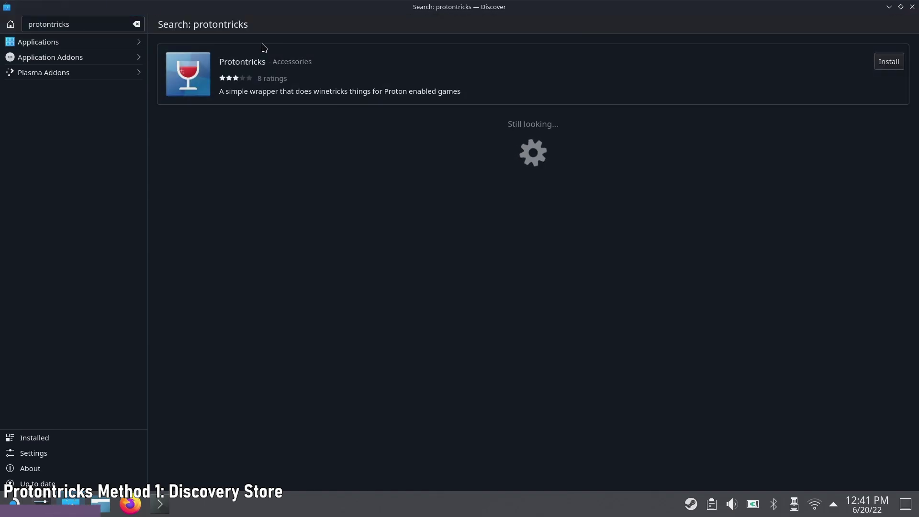
pyautogui.click(346, 69)
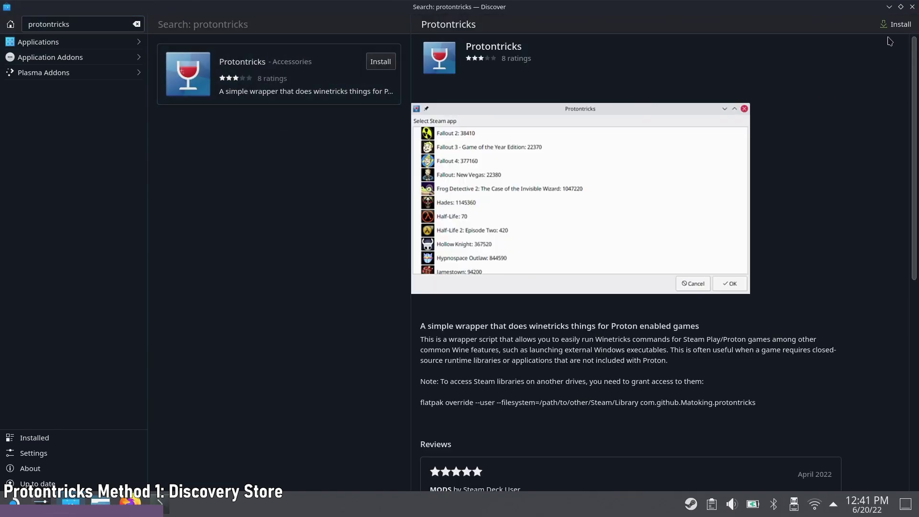
pyautogui.click(893, 25)
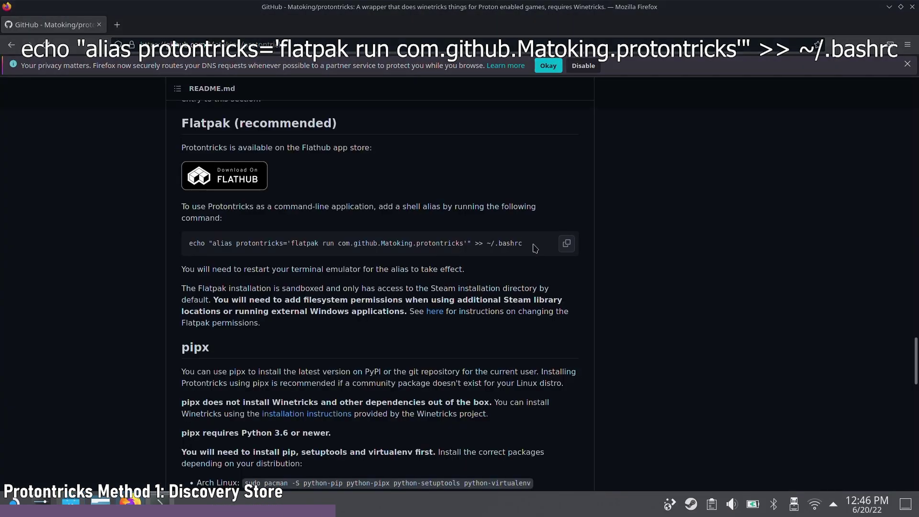
pyautogui.moveTo(523, 243); pyautogui.dragTo(193, 242)
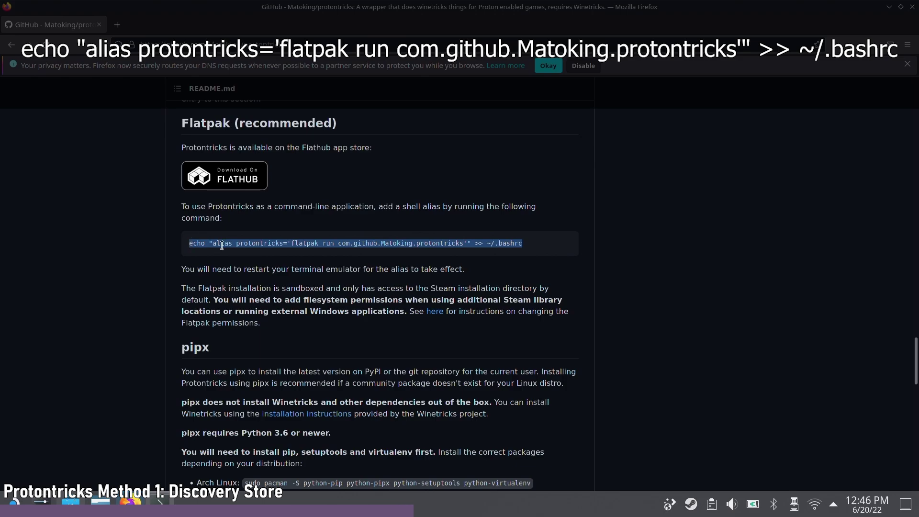
# Paste and run the protontricks alias command in Konsole, then reopen Konsole and type protontrick.
pyautogui.click(382, 283)
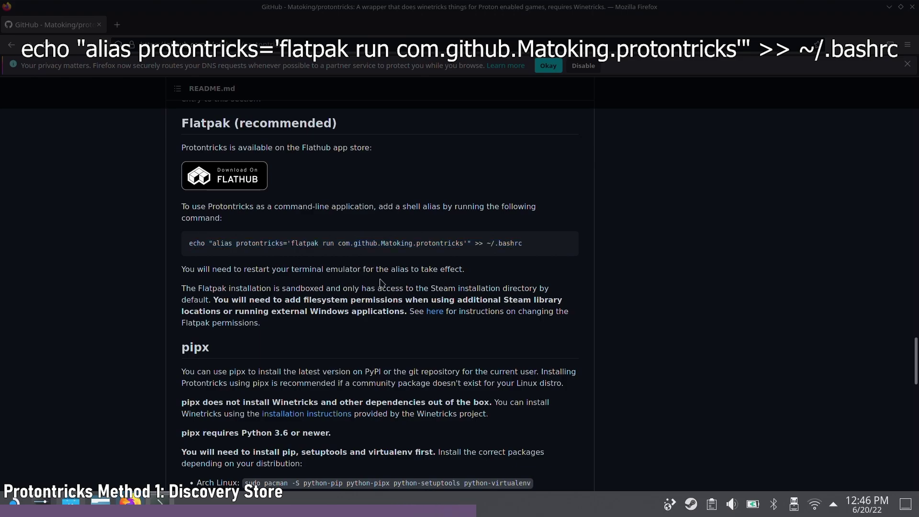
pyautogui.click(159, 499)
pyautogui.rightClick(413, 202)
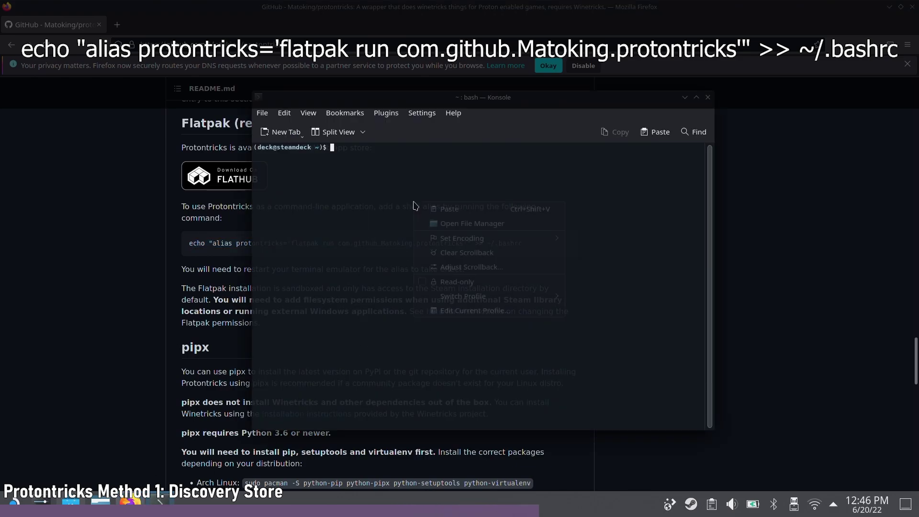
pyautogui.click(467, 208)
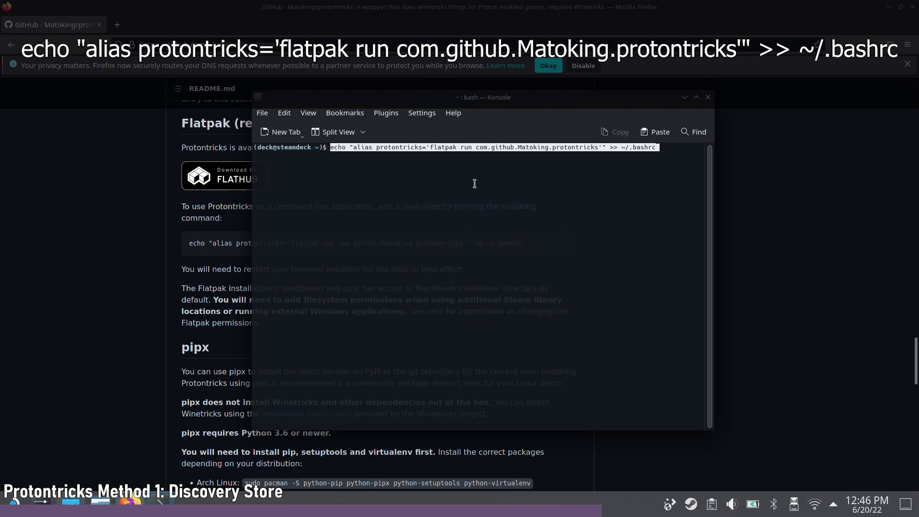
pyautogui.press('Return')
pyautogui.click(707, 98)
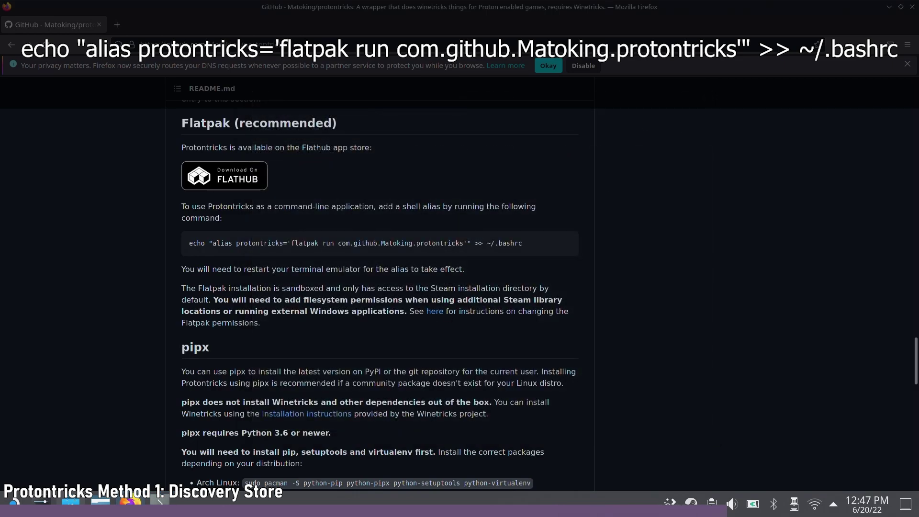
pyautogui.click(159, 502)
pyautogui.write('protontrick')
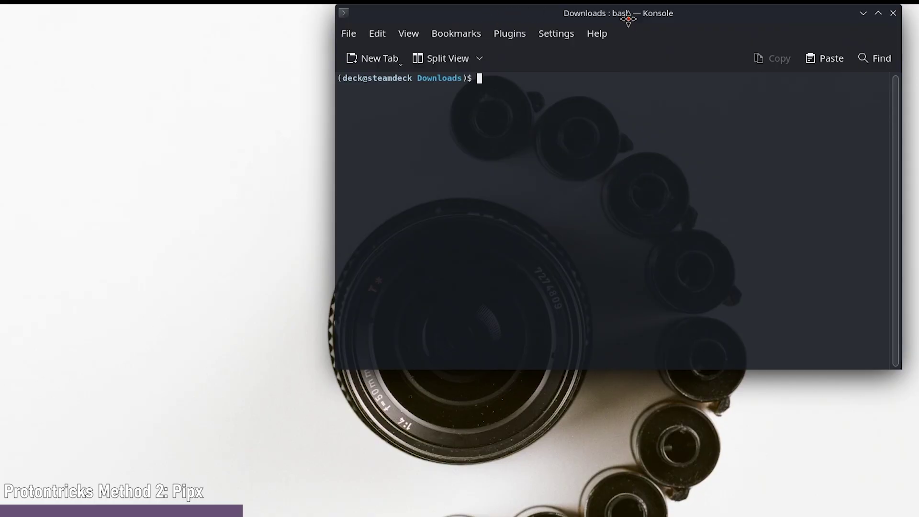
# Make Miniconda3-latest-Linux-x86_64.sh executable with chmod a+rwx.
pyautogui.moveTo(622, 16); pyautogui.dragTo(435, 117)
pyautogui.write('chmod a+rwx Miniconda3-latest-Linux-x86_64.sh')
pyautogui.press('Return')
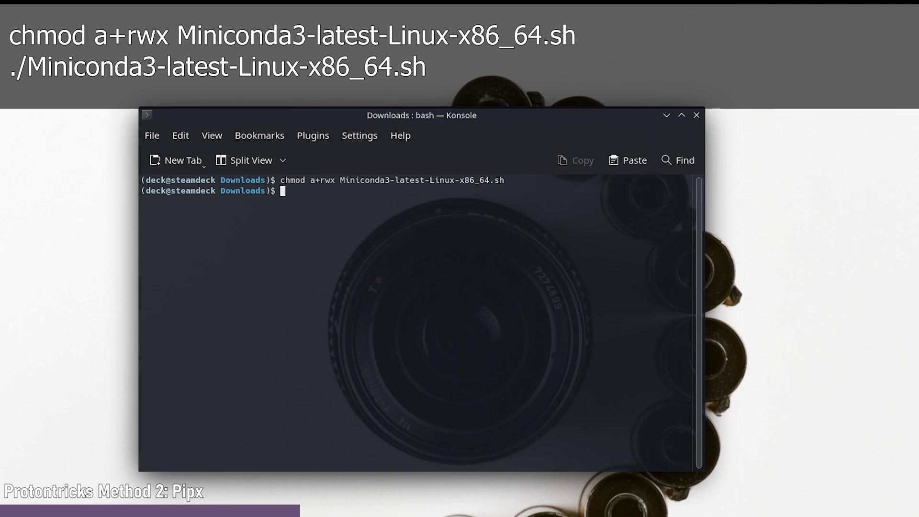
# Run the Miniconda installer, accept the license and /home/deck/miniconda3, and answer yes to conda init.
pyautogui.write('M')
pyautogui.press('Tab')
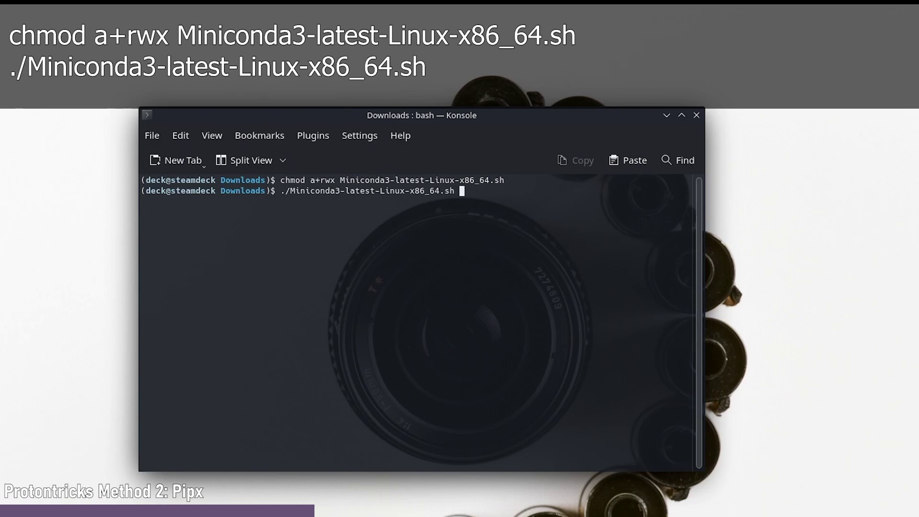
pyautogui.press('Return')
pyautogui.press('Return')
pyautogui.press('Return')
pyautogui.press('Return')
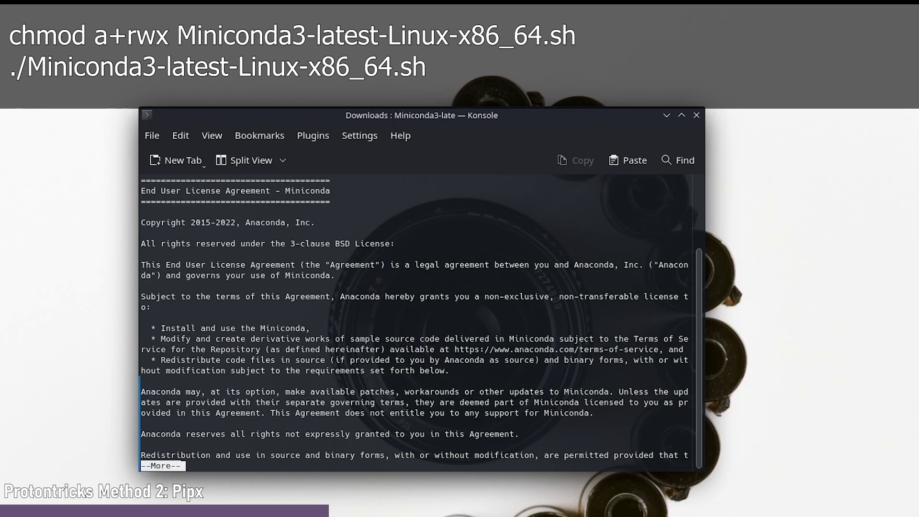
pyautogui.press('space')
pyautogui.press('space')
pyautogui.press('space')
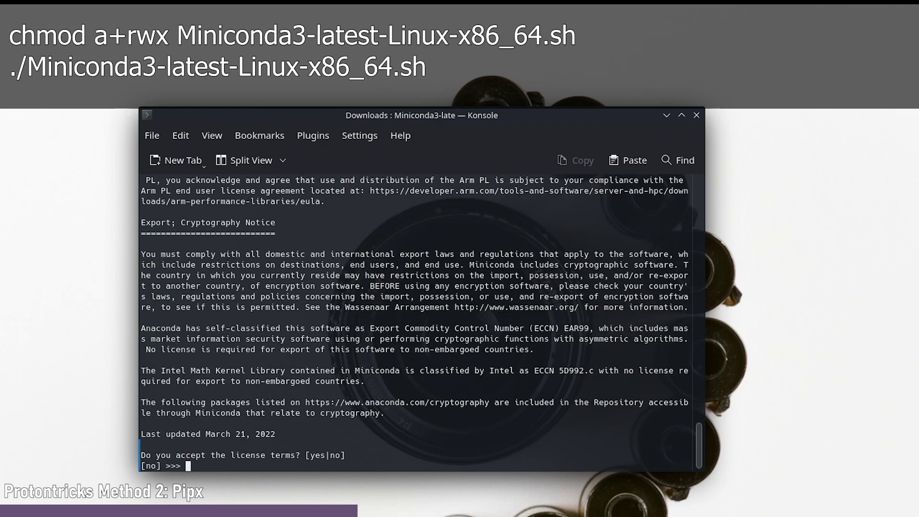
pyautogui.write('yes')
pyautogui.press('Return')
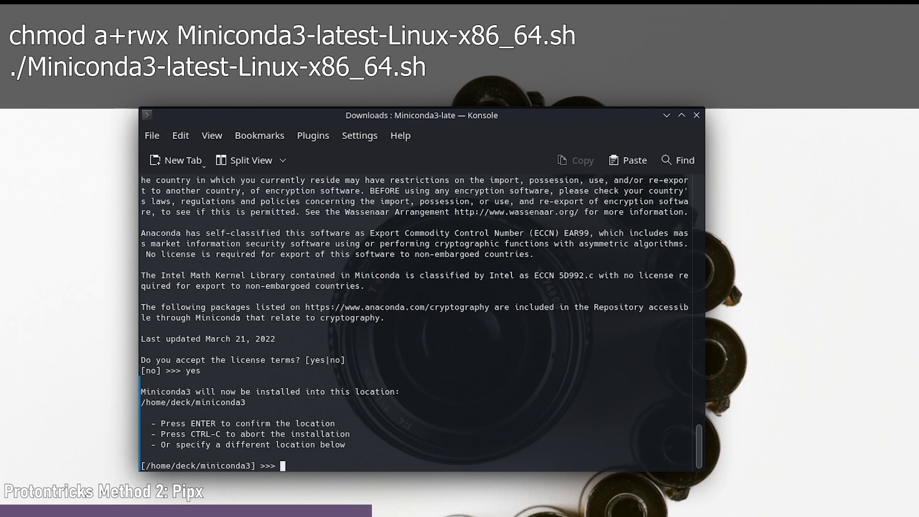
pyautogui.press('Return')
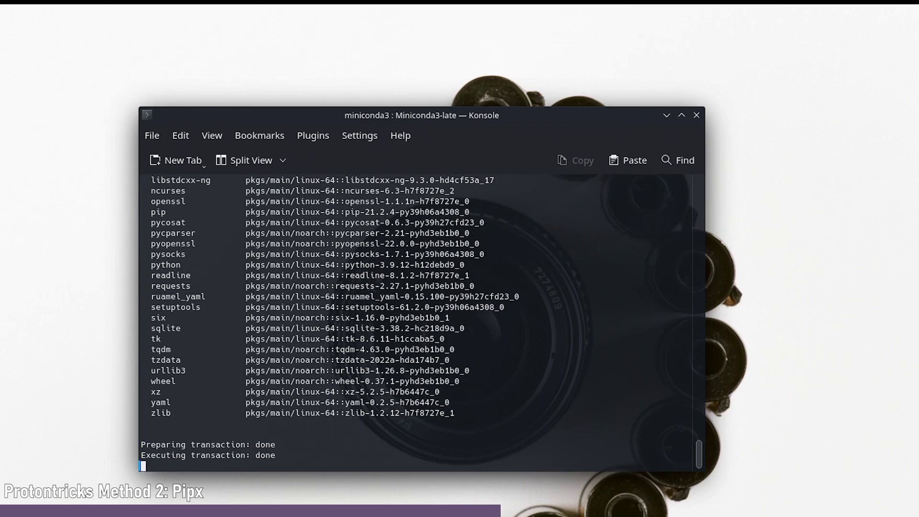
pyautogui.write('yes')
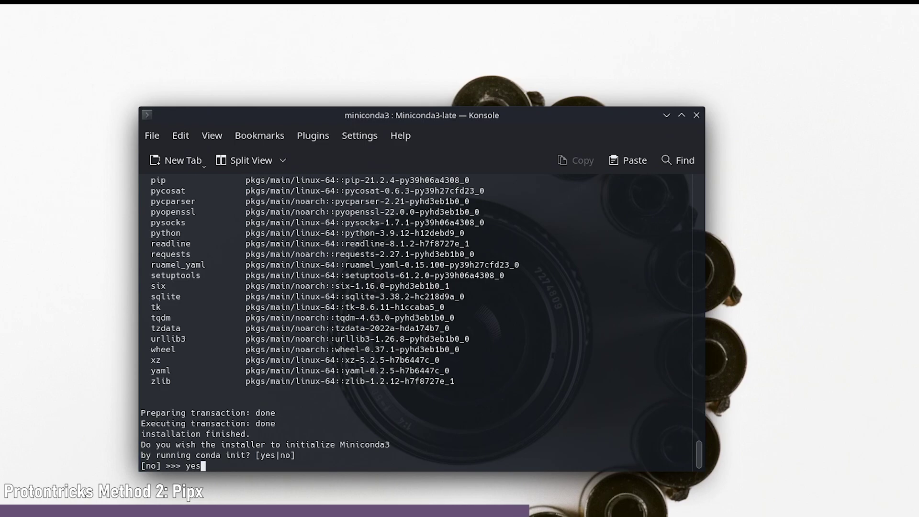
pyautogui.press('Return')
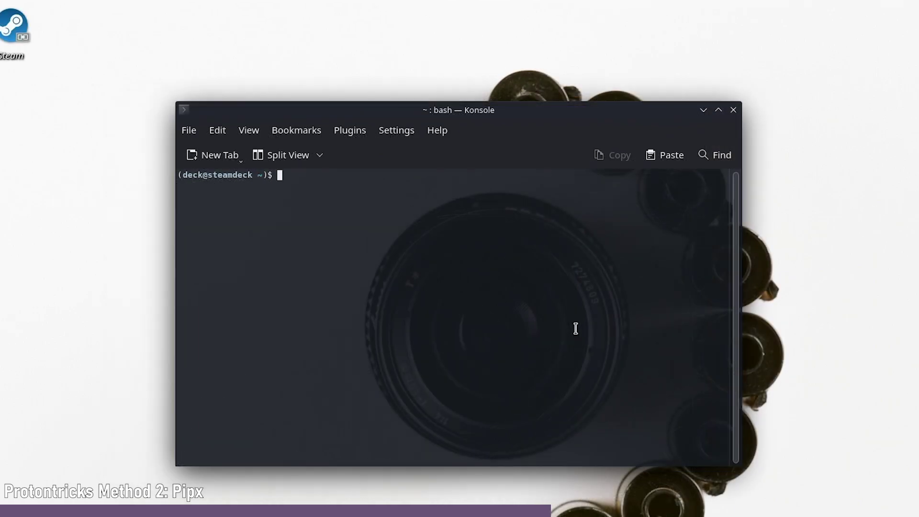
# Install pipx for the user with 'python -m pip install --user pipx'.
pyautogui.write('python ')
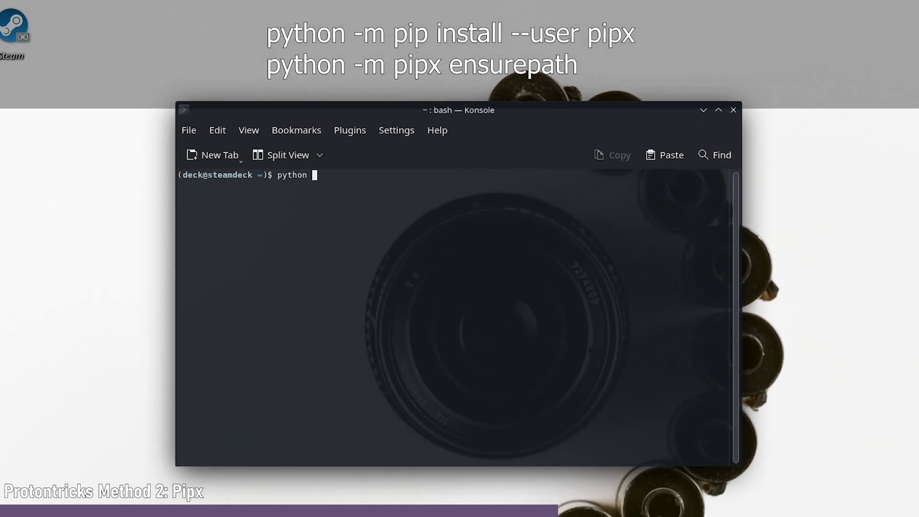
pyautogui.write('-m pip ')
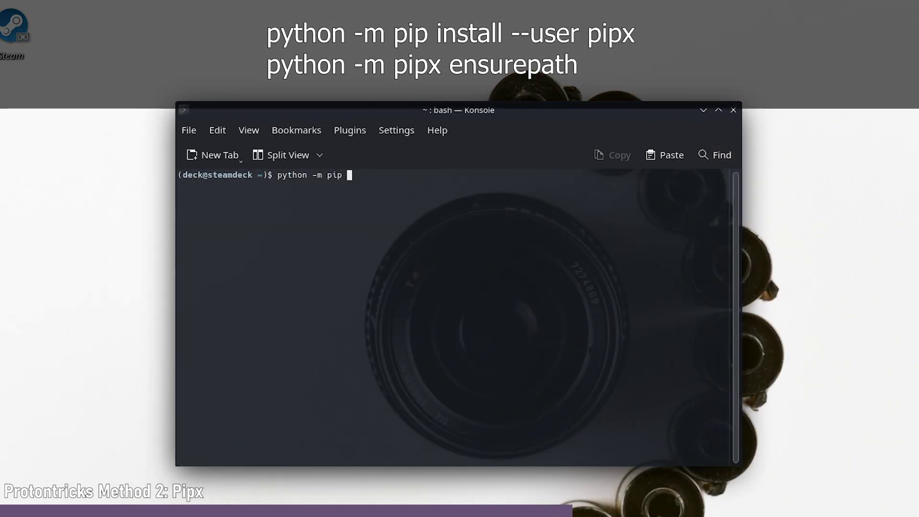
pyautogui.write('install pipx')
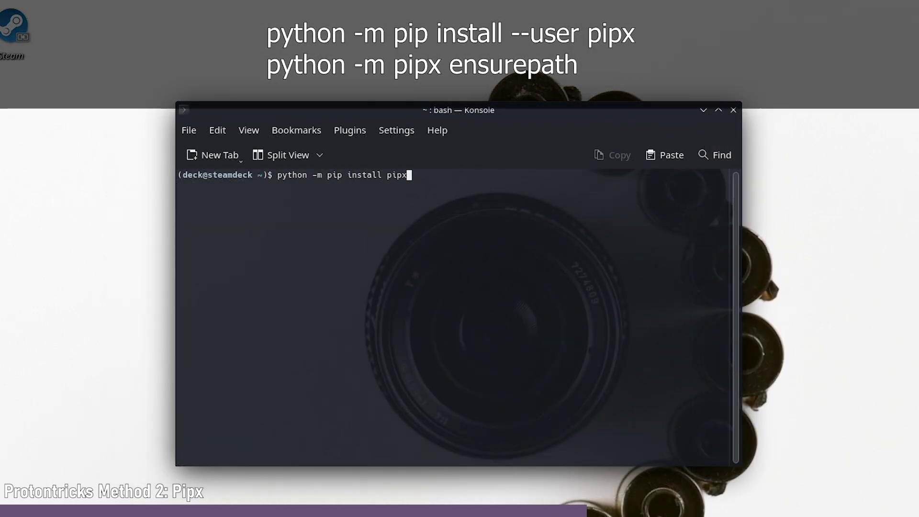
pyautogui.press('Left')
pyautogui.press('Left')
pyautogui.press('Left')
pyautogui.press('Left')
pyautogui.press('Left')
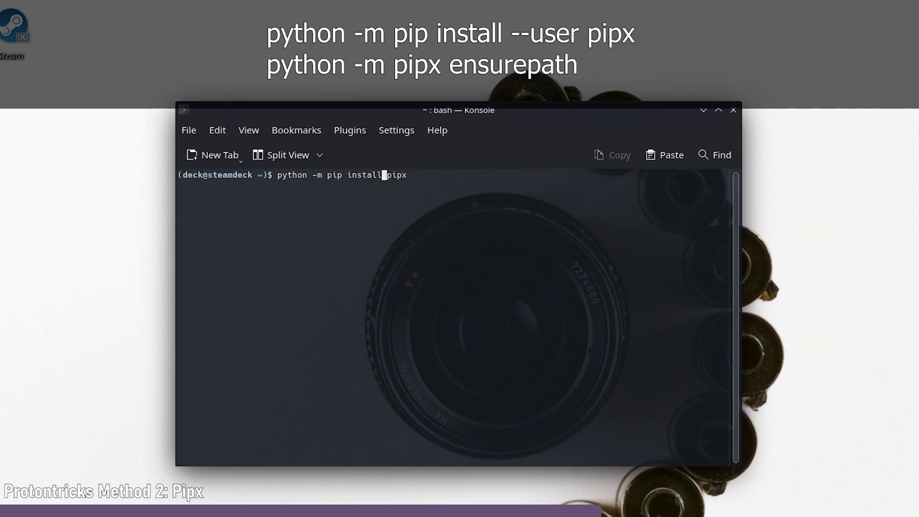
pyautogui.write('--user')
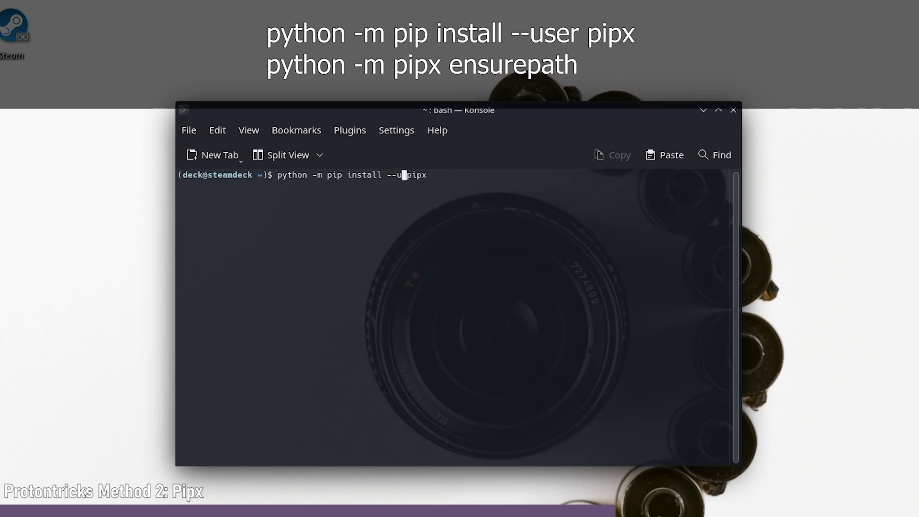
pyautogui.press('Right')
pyautogui.press('Right')
pyautogui.press('Right')
pyautogui.press('Right')
pyautogui.press('Right')
pyautogui.press('Return')
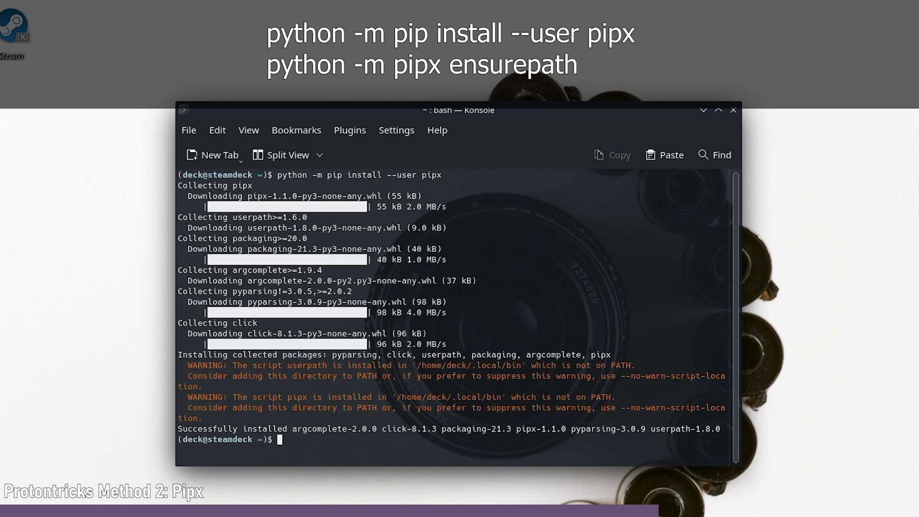
# Add pipx to PATH with 'python -m pipx ensurepath' and close Konsole.
pyautogui.write('pyt')
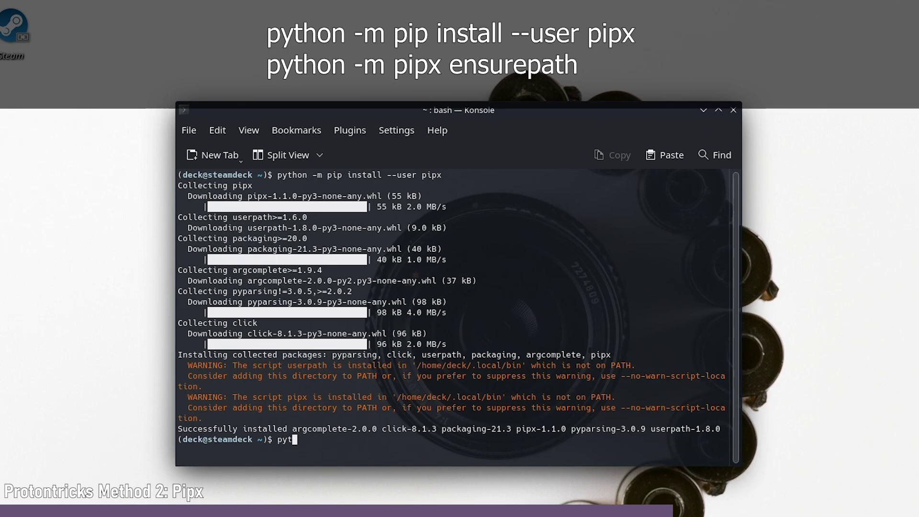
pyautogui.write('hon -m pipx e')
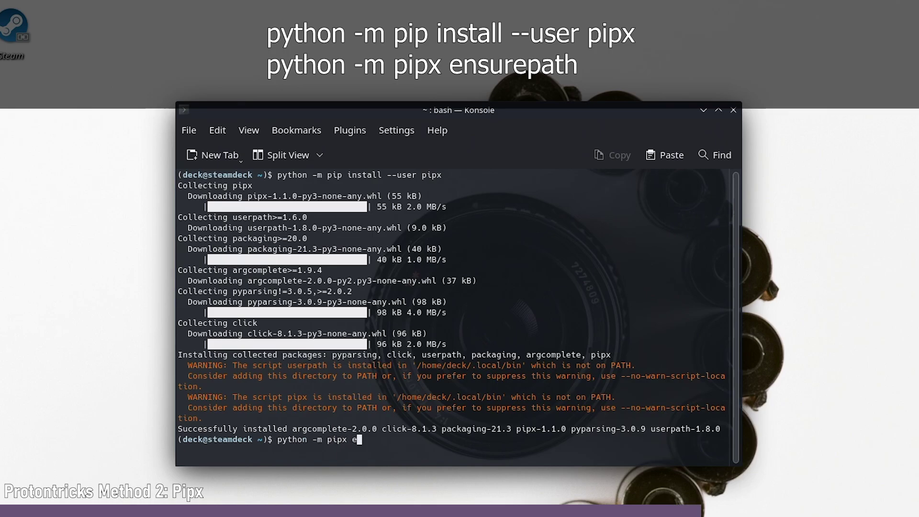
pyautogui.write('nsurepath')
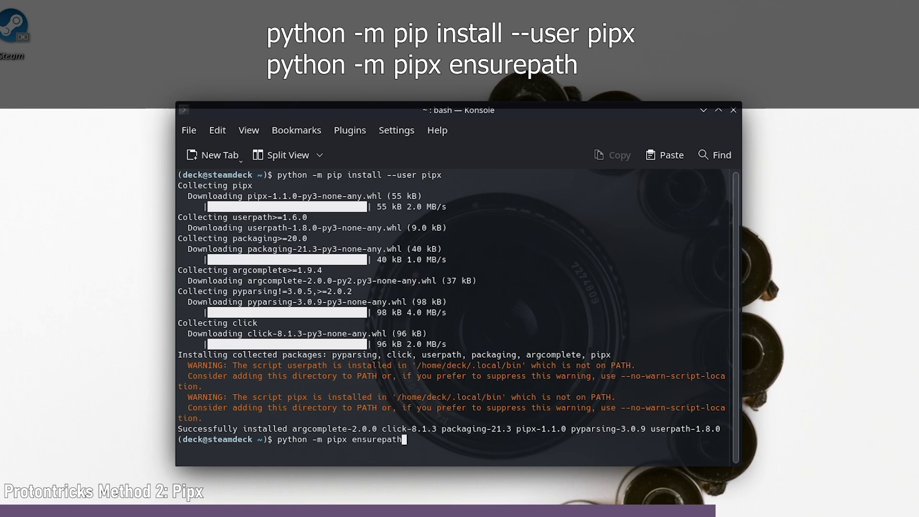
pyautogui.press('Return')
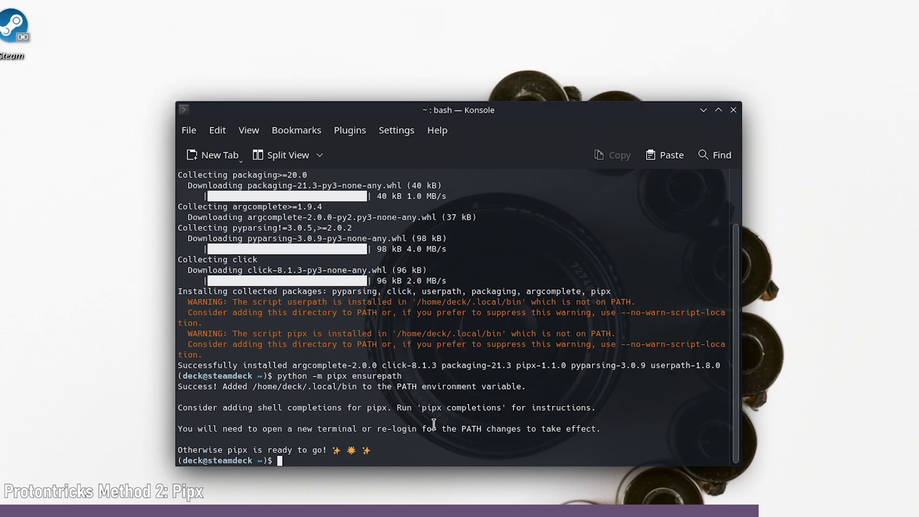
pyautogui.click(733, 111)
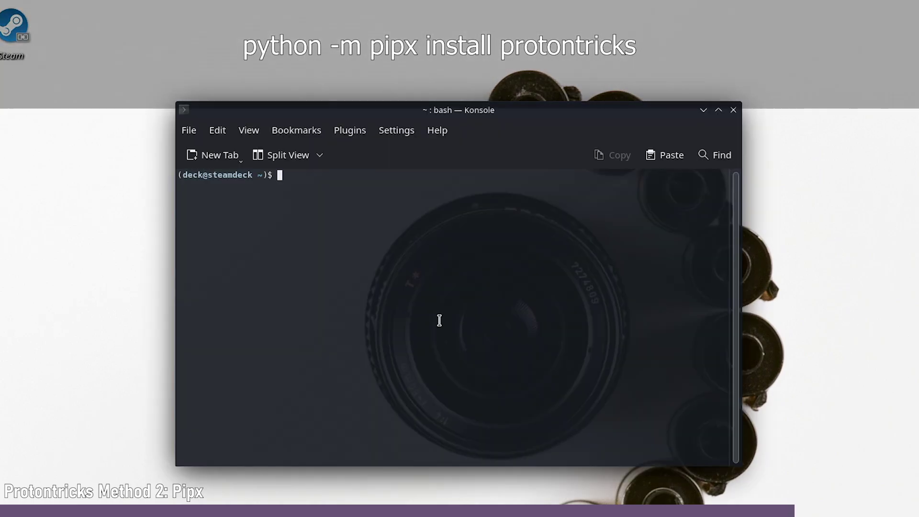
# Install protontricks with 'python -m pipx install protontricks', verify it runs, and close Konsole.
pyautogui.write('python -m pipx install protontricks')
pyautogui.press('Return')
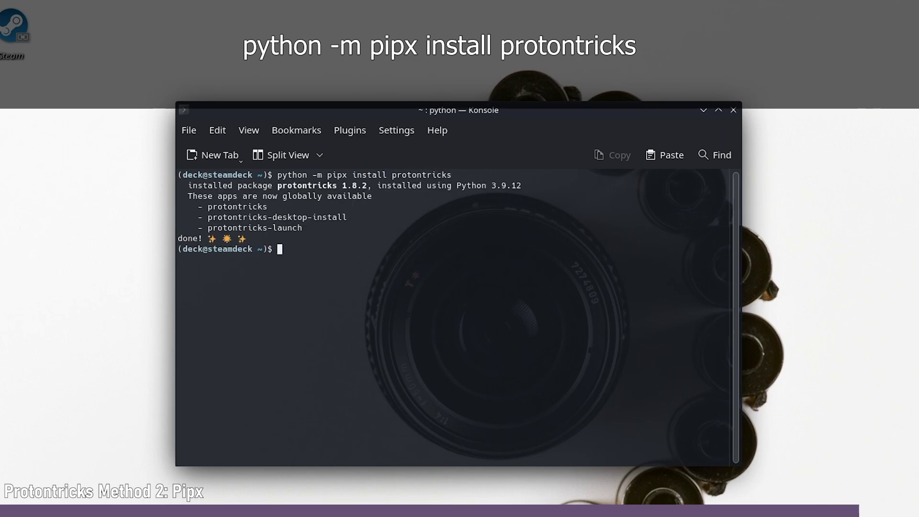
pyautogui.write('protontricks')
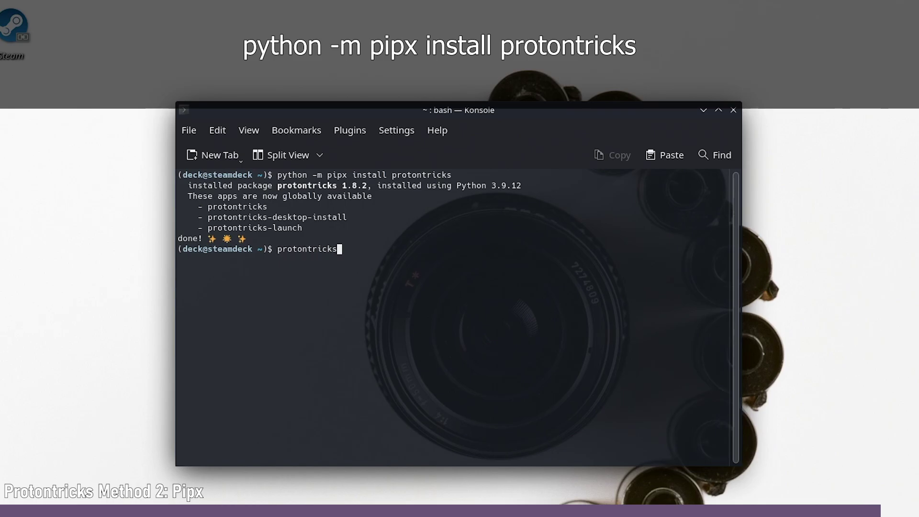
pyautogui.press('Return')
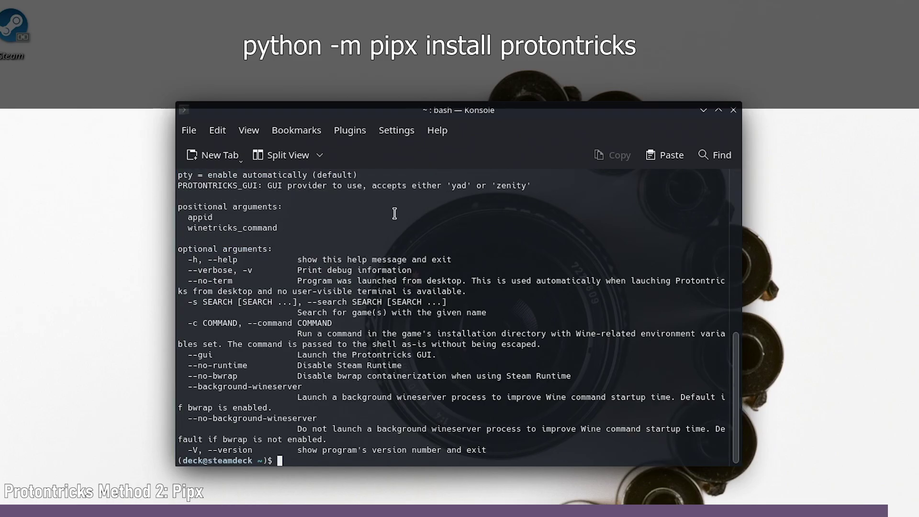
pyautogui.click(738, 115)
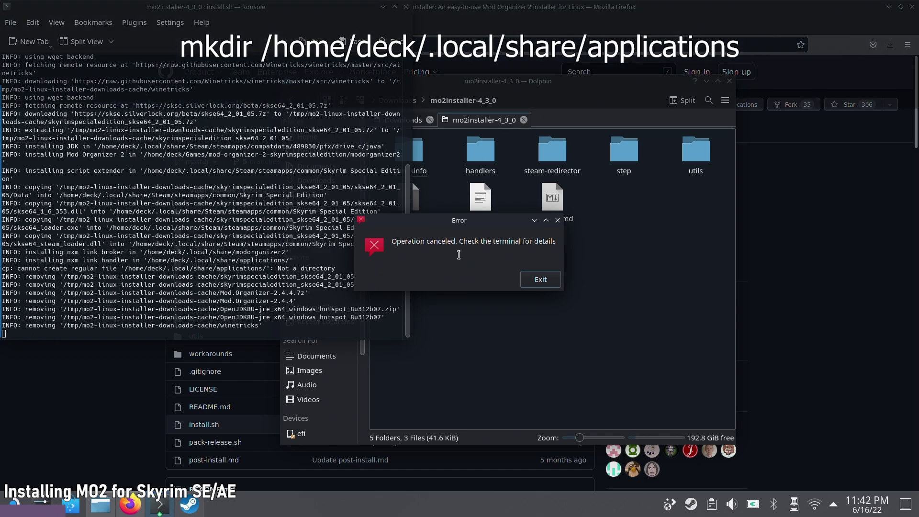
# Dismiss the installer error and copy the .local/share/applications path from the cp error.
pyautogui.press('Return')
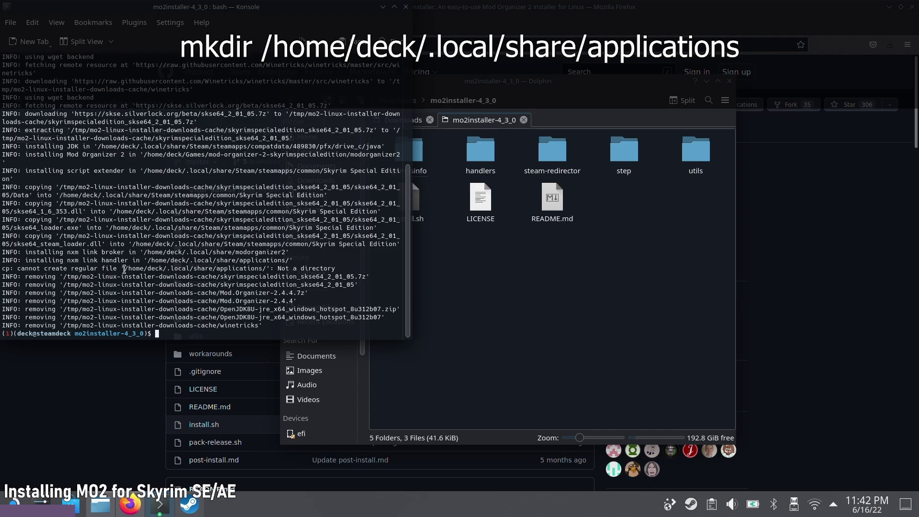
pyautogui.moveTo(125, 269); pyautogui.dragTo(267, 271)
pyautogui.rightClick(267, 271)
pyautogui.click(286, 276)
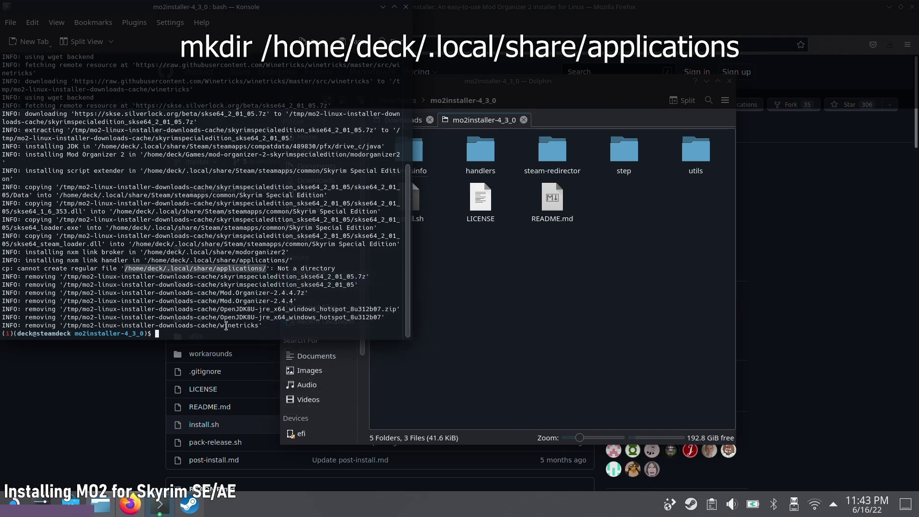
pyautogui.click(227, 331)
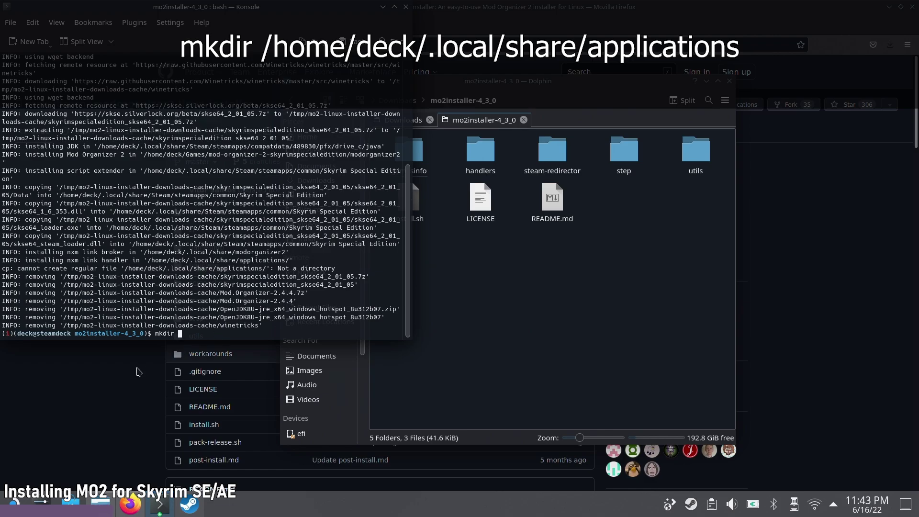
# Create /home/deck/.local/share/applications with mkdir and the pasted path.
pyautogui.rightClick(192, 338)
pyautogui.click(220, 343)
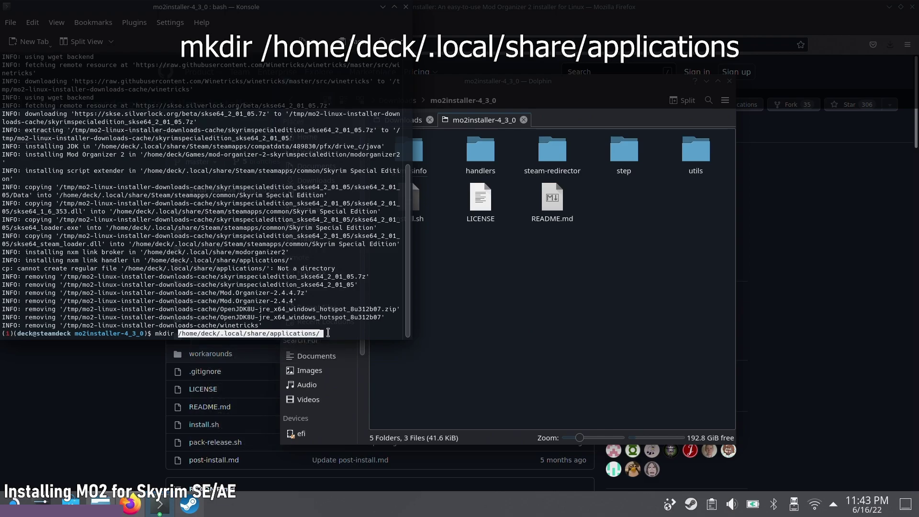
pyautogui.press('End')
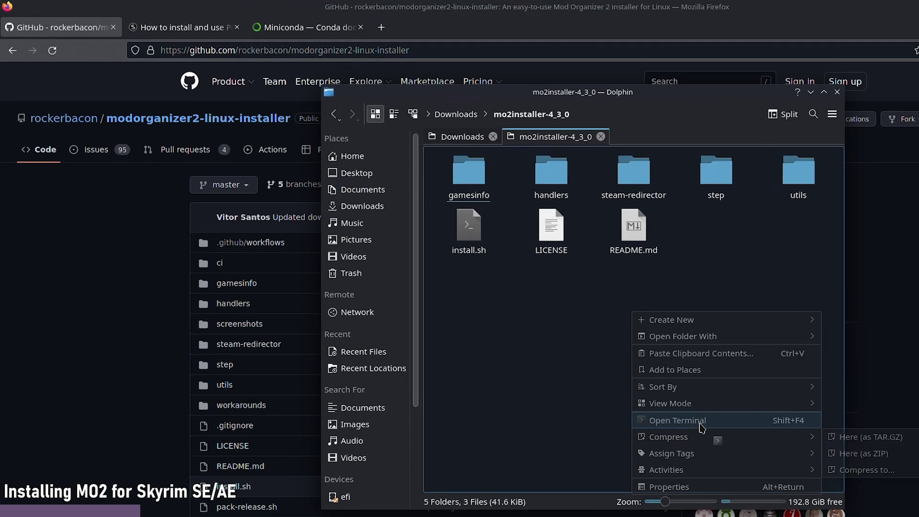
pyautogui.click(700, 426)
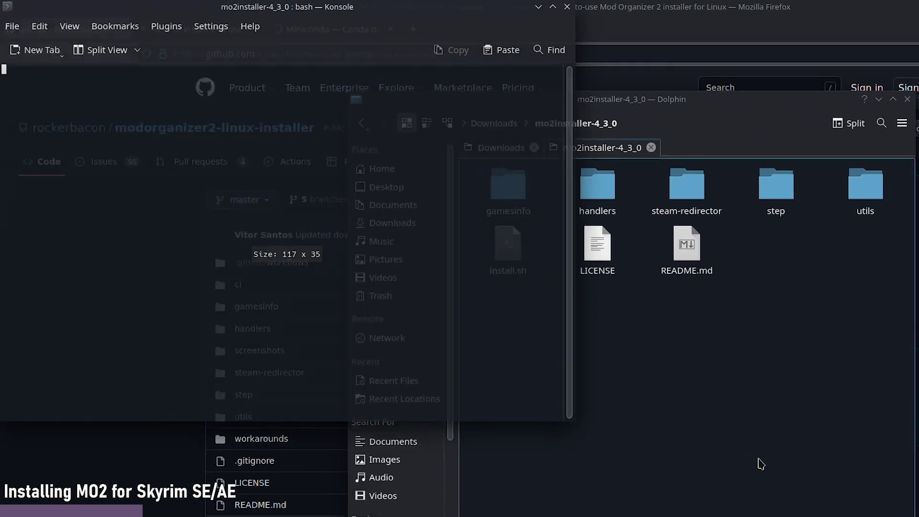
# Run ./install.sh and choose Skyrim Special Edition as the game.
pyautogui.write('./in')
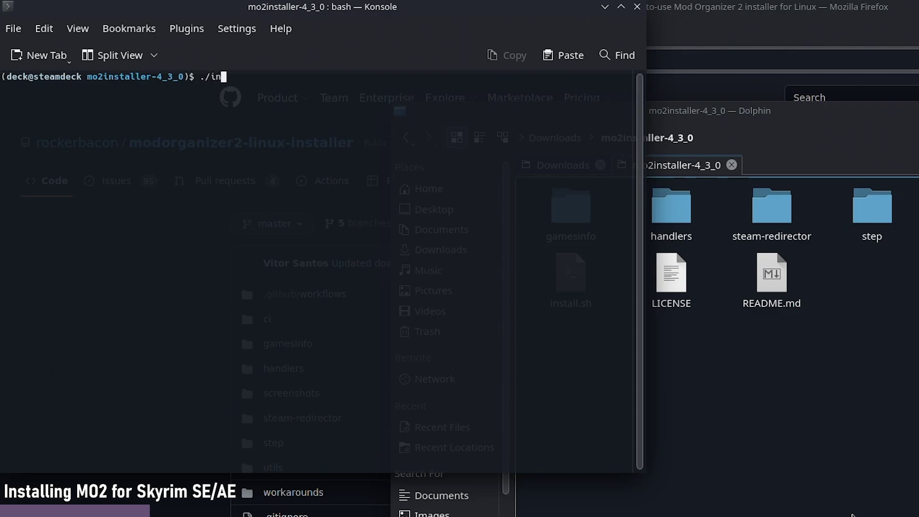
pyautogui.press('Tab')
pyautogui.press('Return')
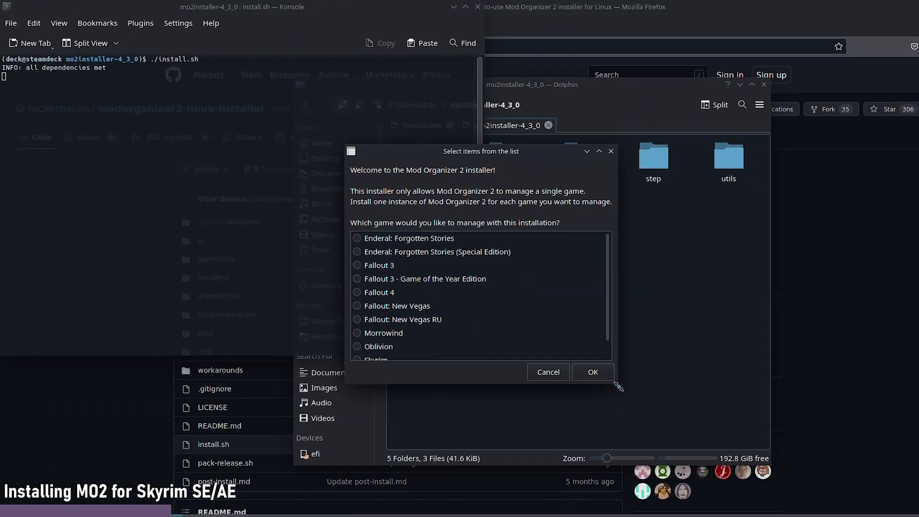
pyautogui.moveTo(788, 486); pyautogui.dragTo(873, 516)
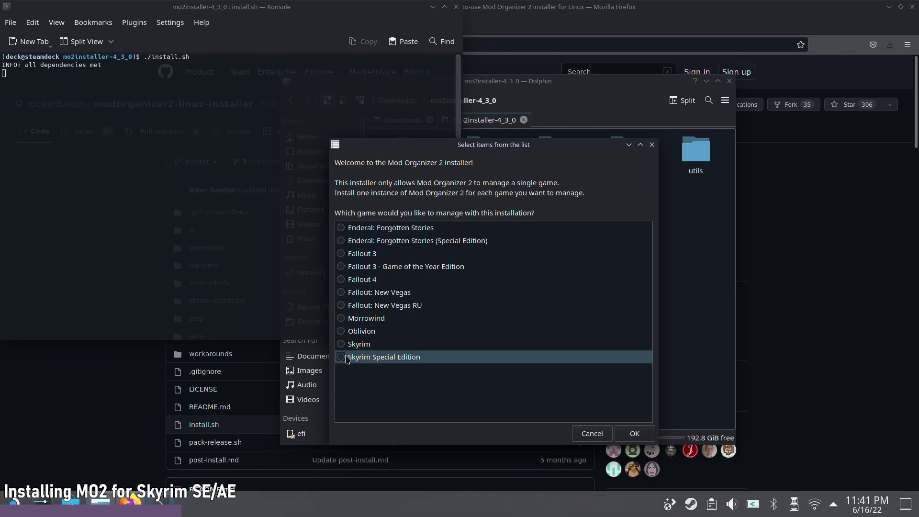
pyautogui.click(635, 433)
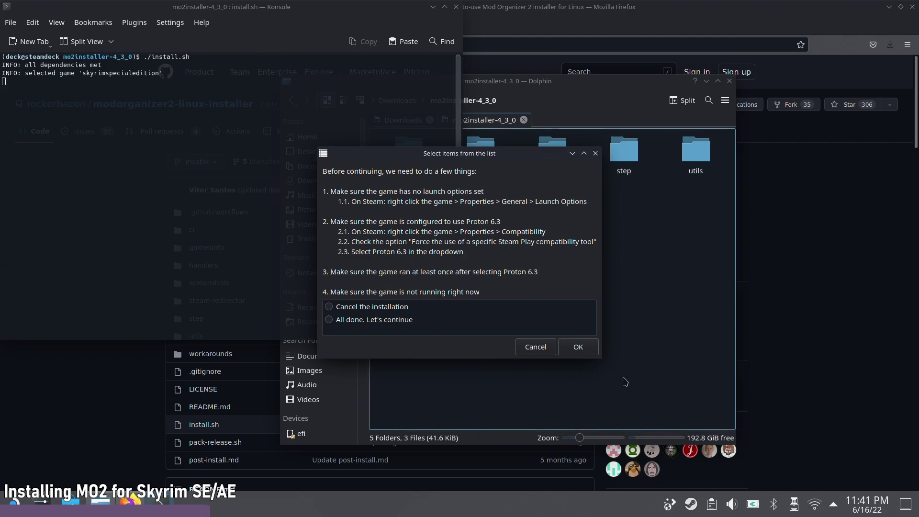
# Open the Steam game library and arrange it beside the installer checklist and terminal.
pyautogui.rightClick(691, 504)
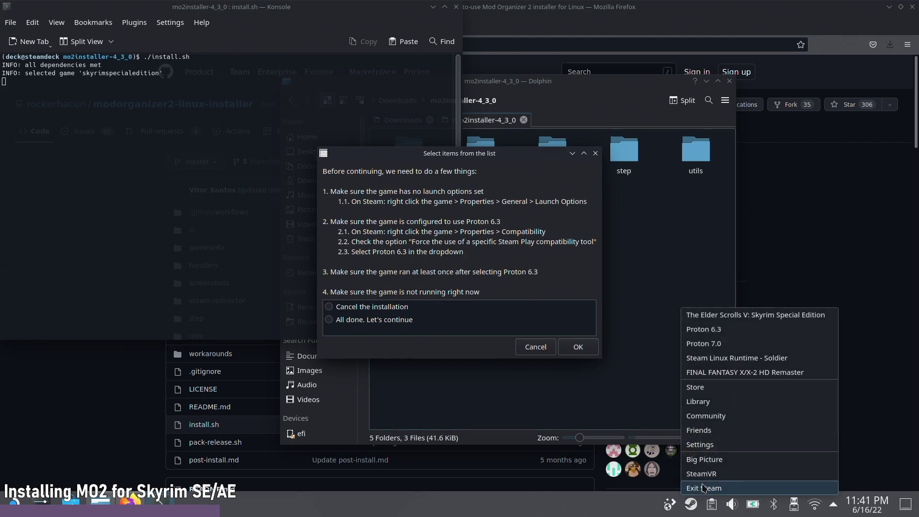
pyautogui.click(701, 405)
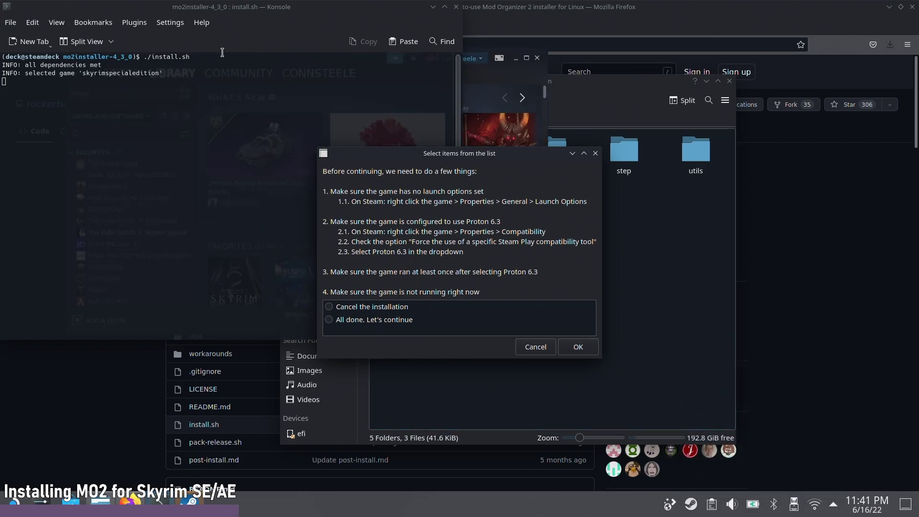
pyautogui.click(493, 70)
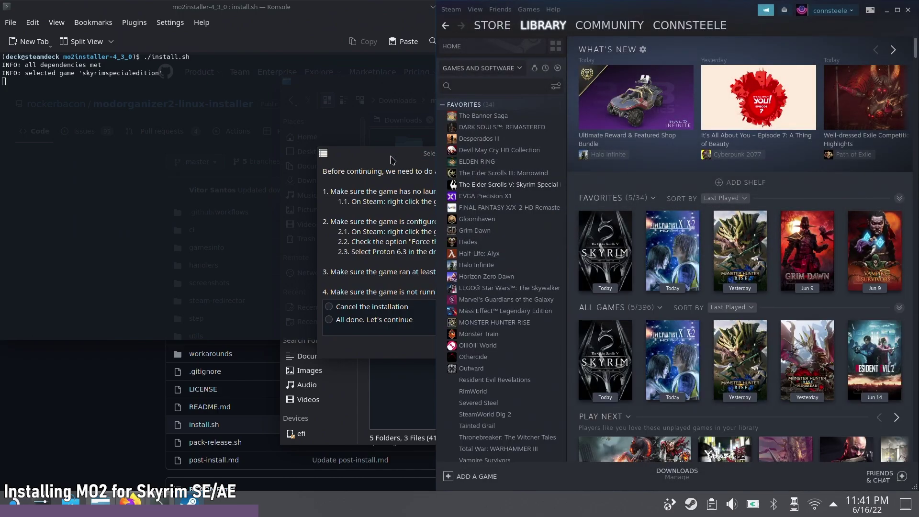
pyautogui.moveTo(390, 159); pyautogui.dragTo(137, 157)
pyautogui.click(464, 58)
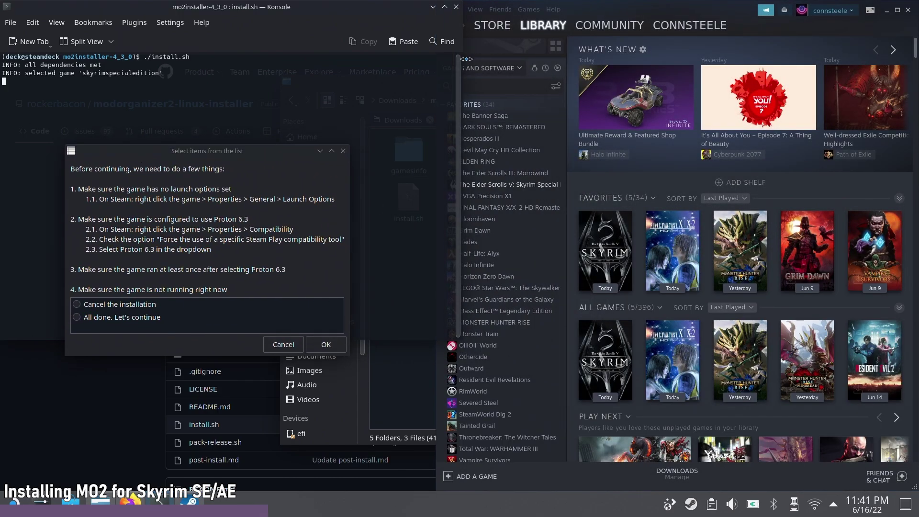
pyautogui.moveTo(464, 59); pyautogui.dragTo(414, 58)
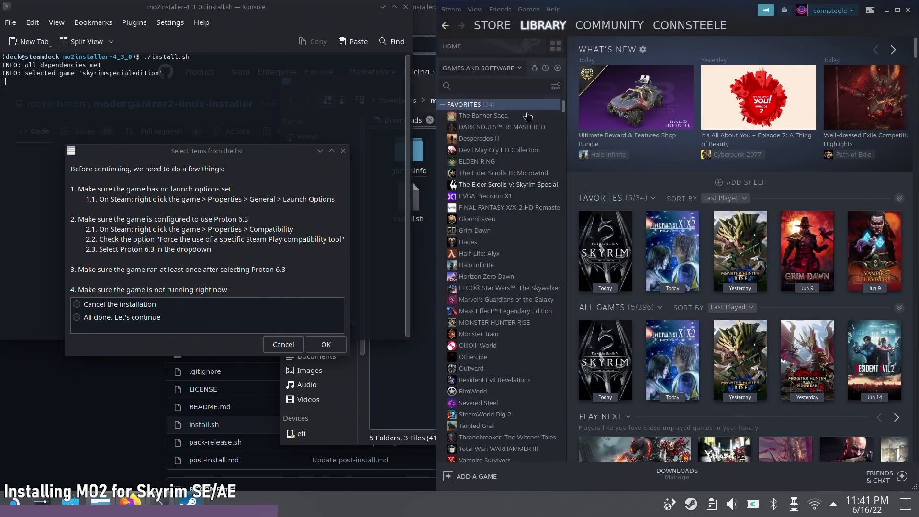
# Verify Skyrim Special Edition has empty launch options and forces Proton 6.3-8.
pyautogui.rightClick(499, 185)
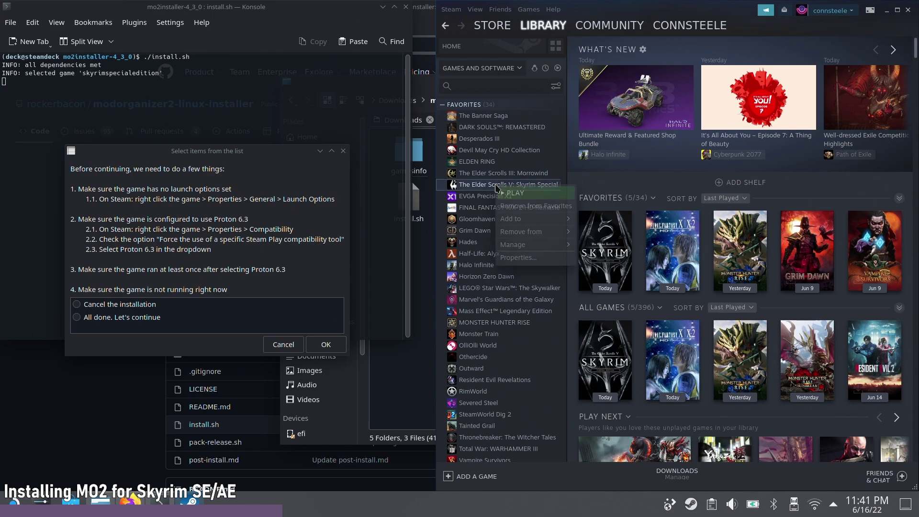
pyautogui.click(531, 262)
pyautogui.moveTo(464, 107); pyautogui.dragTo(629, 124)
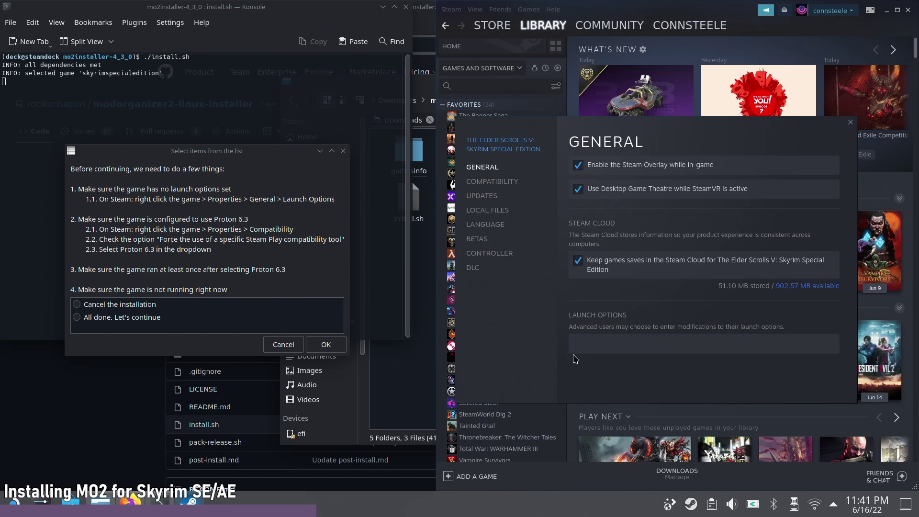
pyautogui.click(493, 182)
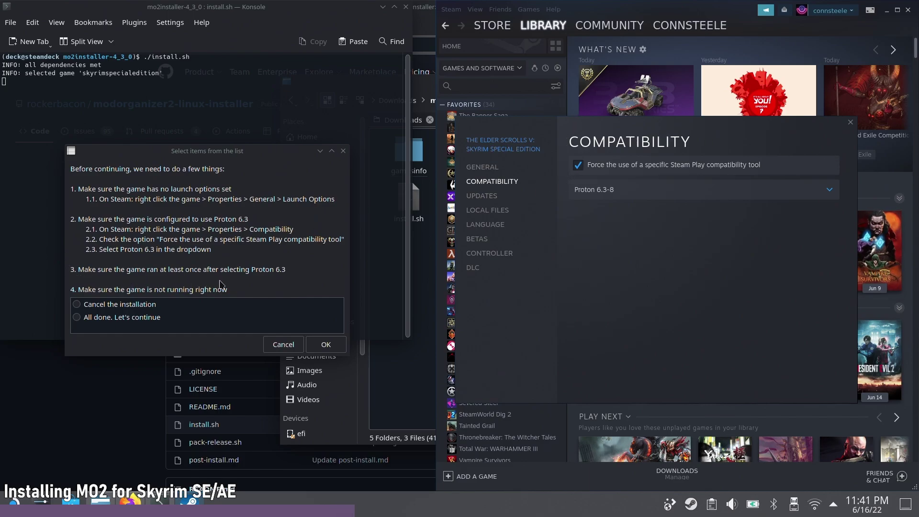
pyautogui.click(851, 123)
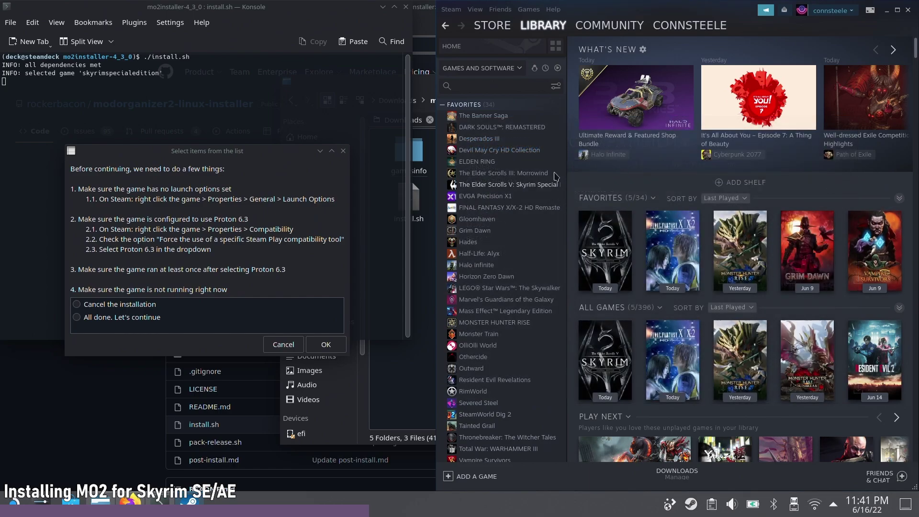
# Mark the installer checklist 'All done. Let's continue' and resume the install.
pyautogui.click(152, 316)
pyautogui.moveTo(226, 152); pyautogui.dragTo(503, 159)
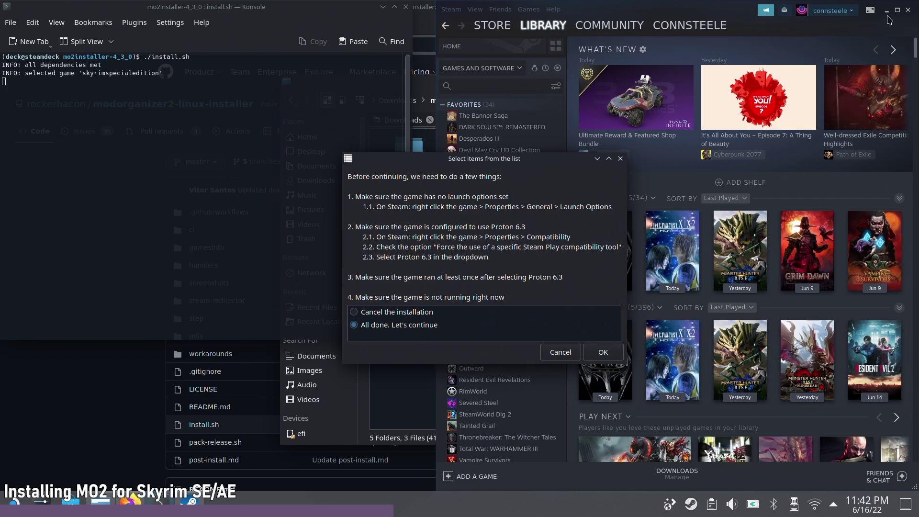
pyautogui.click(887, 10)
pyautogui.click(603, 352)
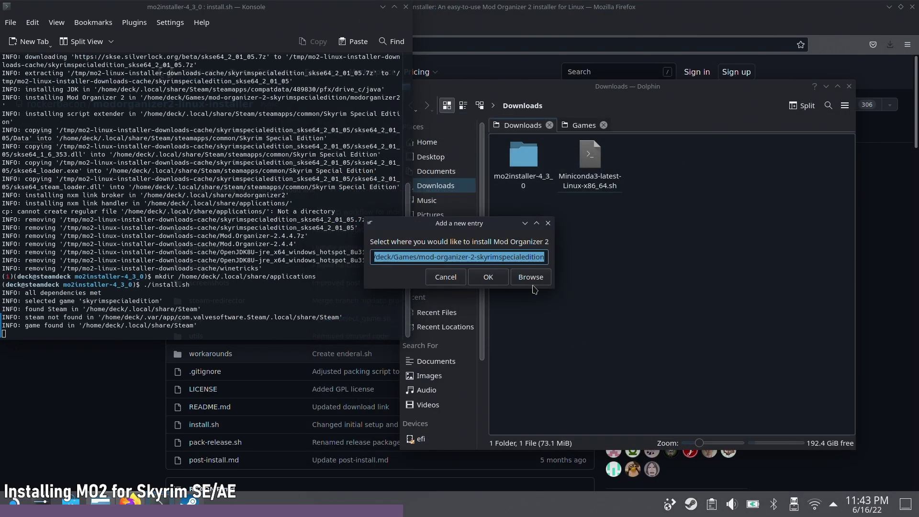
# Install Mod Organizer 2 into a newly created /home/deck/Games/mod-organizer-2-skyrimspecialedition folder.
pyautogui.click(489, 277)
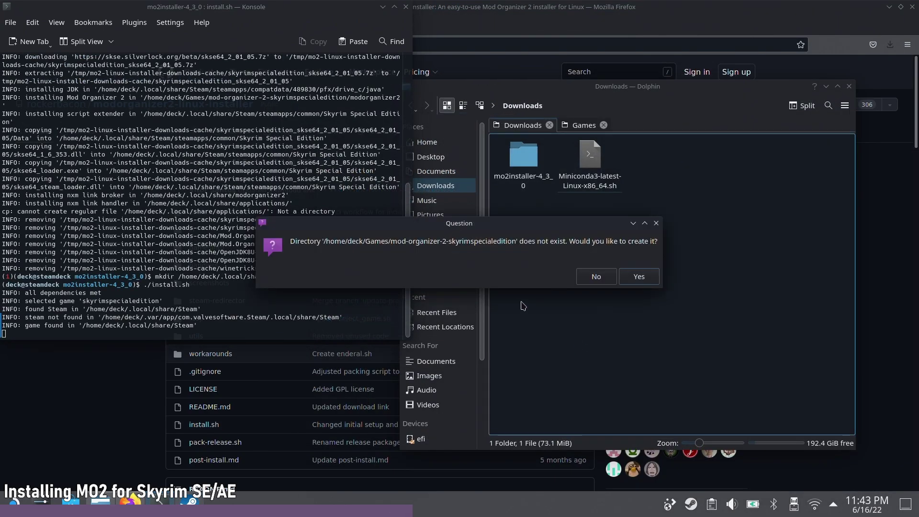
pyautogui.click(639, 276)
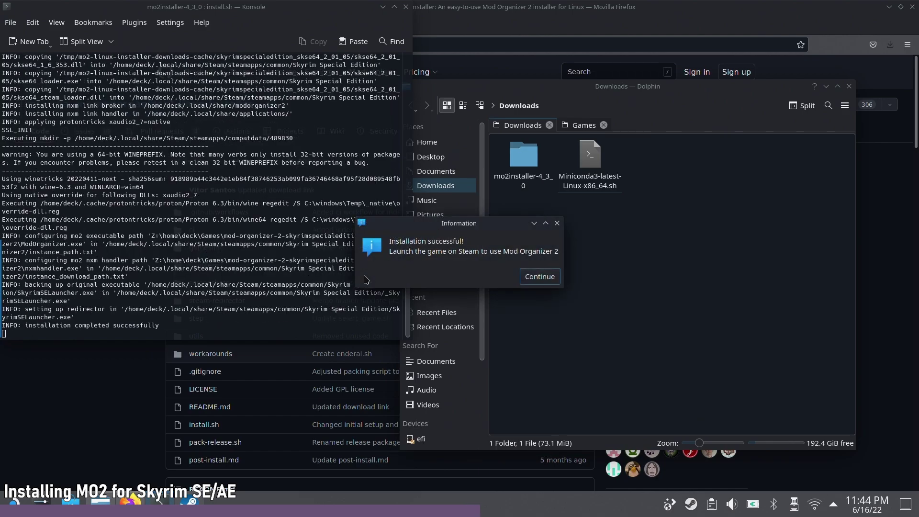
pyautogui.click(540, 277)
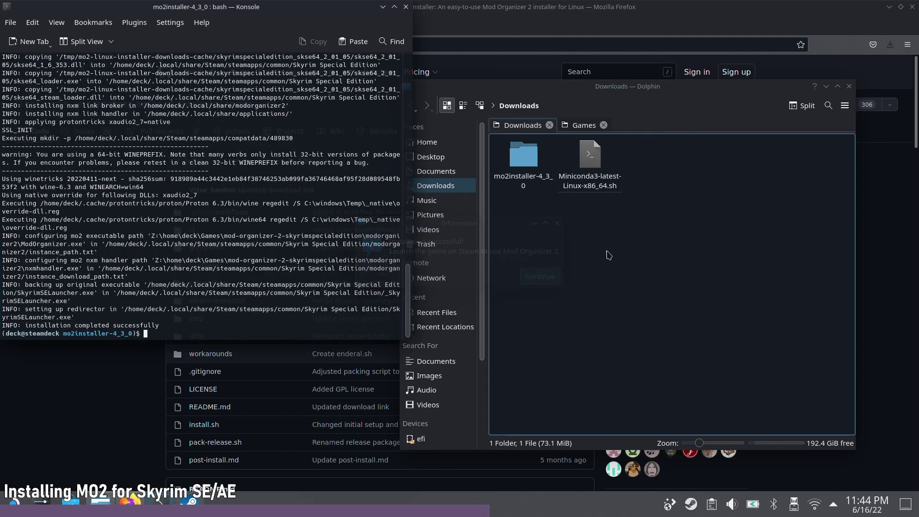
# Close Dolphin, Firefox and Konsole, and launch Skyrim Special Edition from the Steam tray menu.
pyautogui.click(827, 87)
pyautogui.click(892, 8)
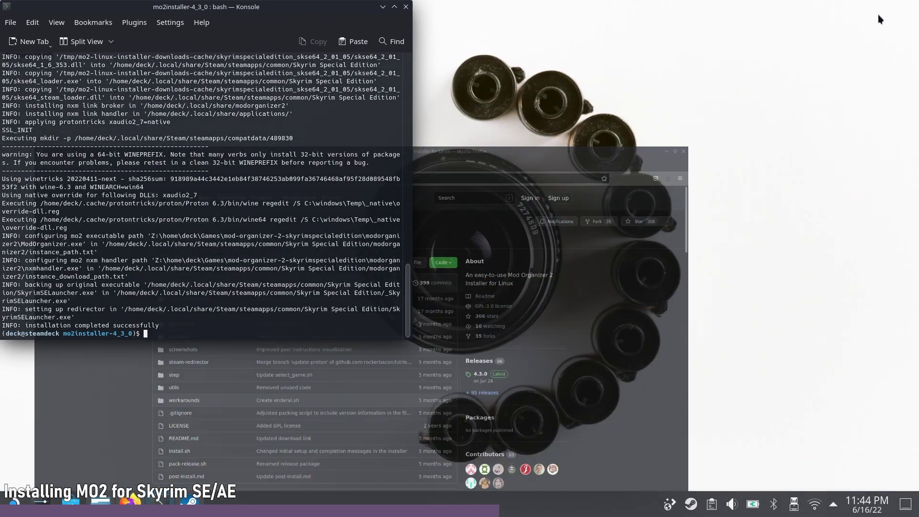
pyautogui.rightClick(691, 504)
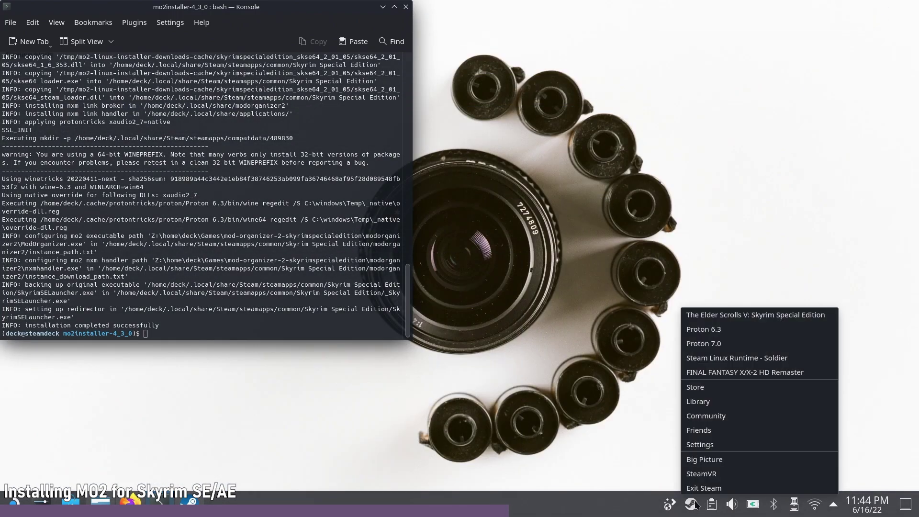
pyautogui.click(748, 319)
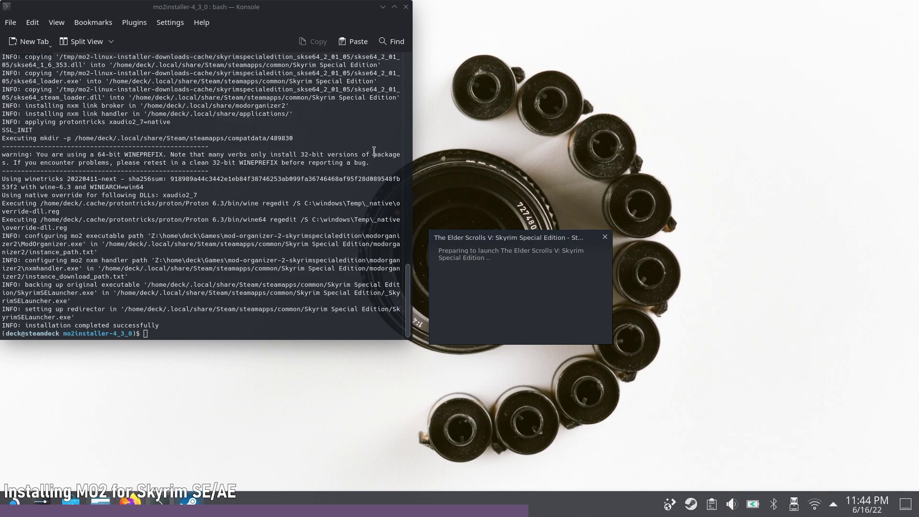
pyautogui.click(406, 7)
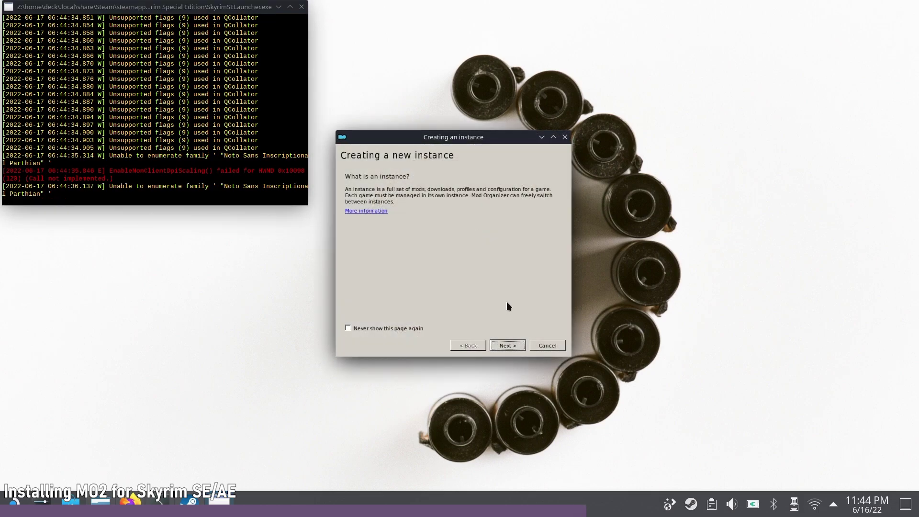
# Create a portable Skyrim Special Edition instance, keeping the default data folder location.
pyautogui.click(507, 346)
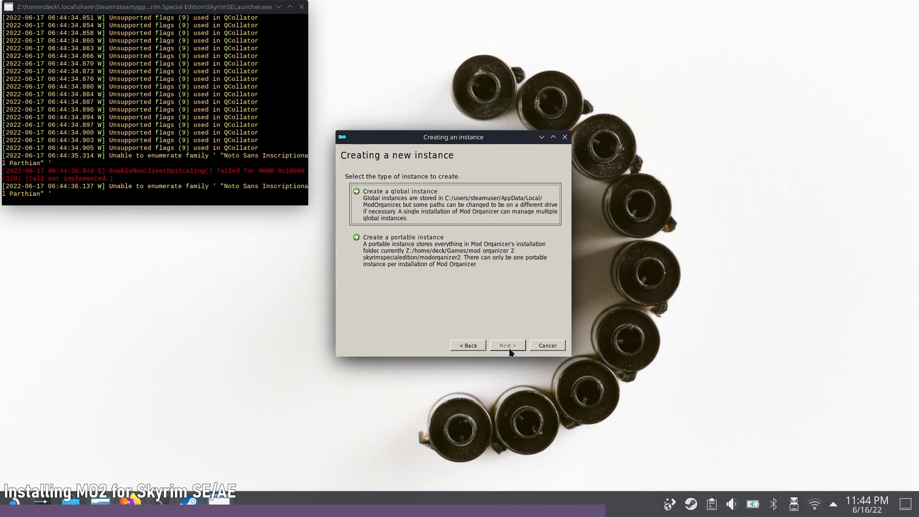
pyautogui.click(466, 254)
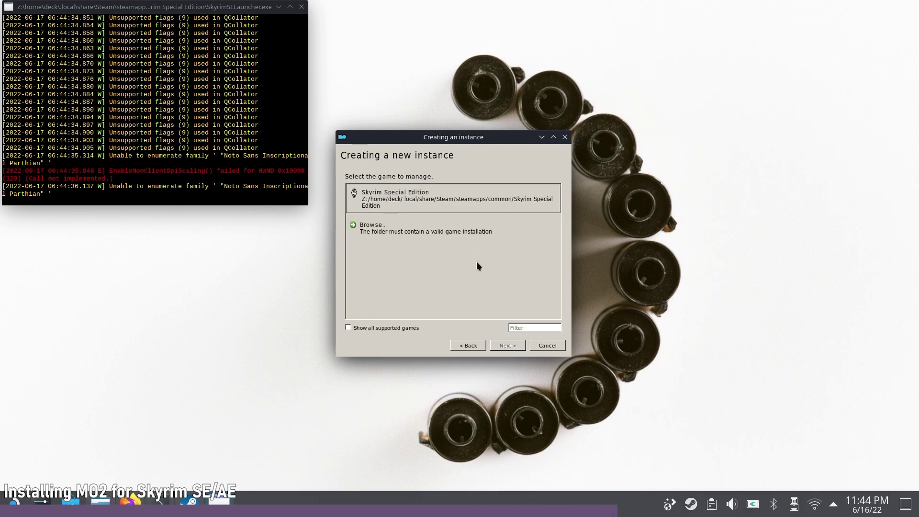
pyautogui.click(432, 194)
pyautogui.press('super+x')
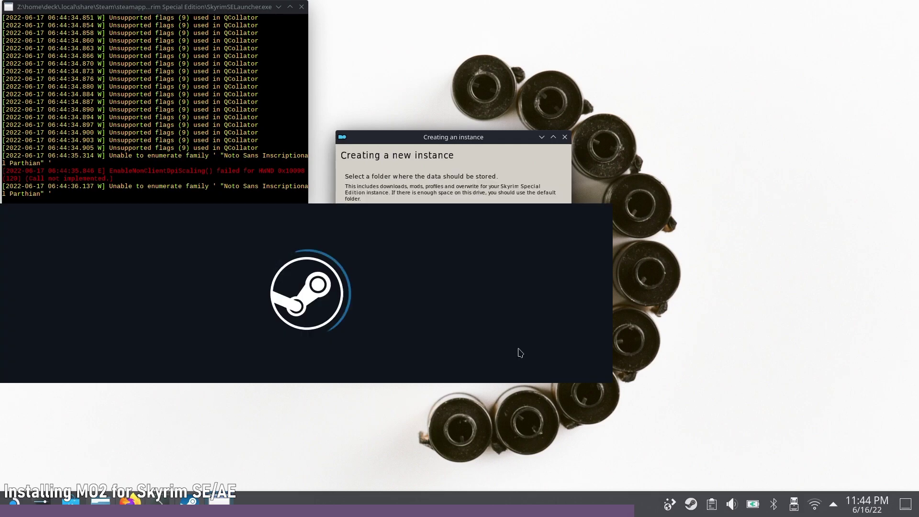
pyautogui.click(584, 370)
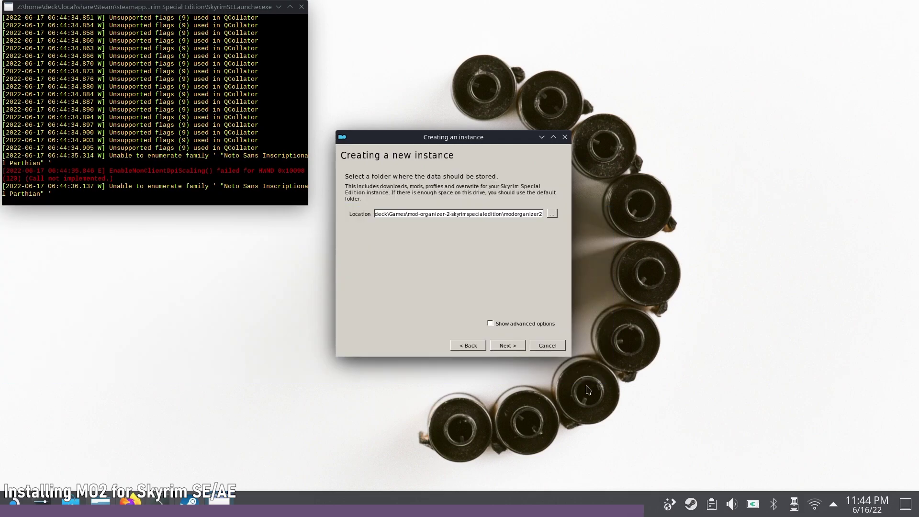
pyautogui.click(508, 346)
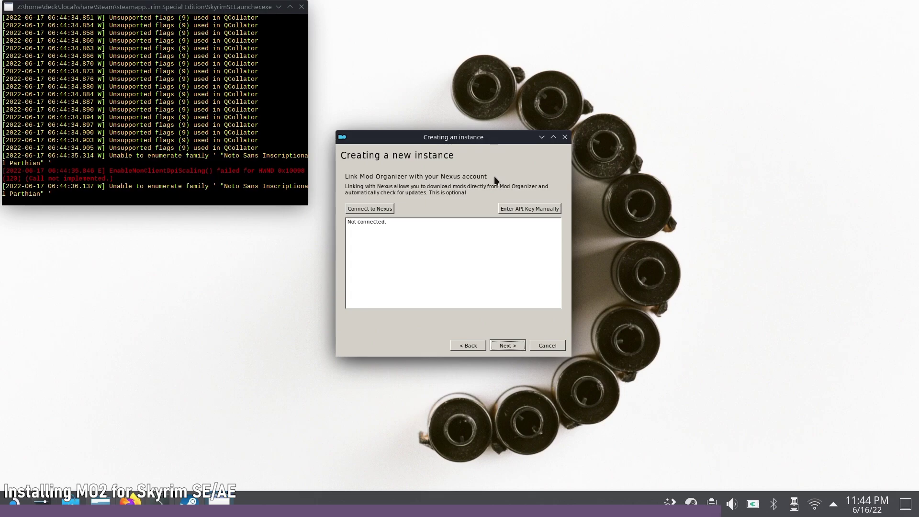
pyautogui.moveTo(462, 136); pyautogui.dragTo(688, 142)
# Authorise Mod Organizer's Nexus account link in Firefox, then finish creating the instance.
pyautogui.click(594, 217)
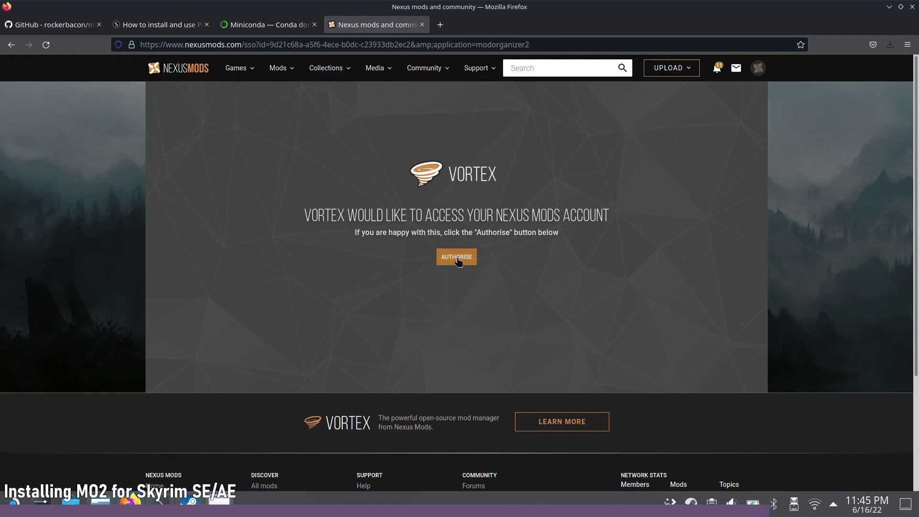
pyautogui.click(458, 258)
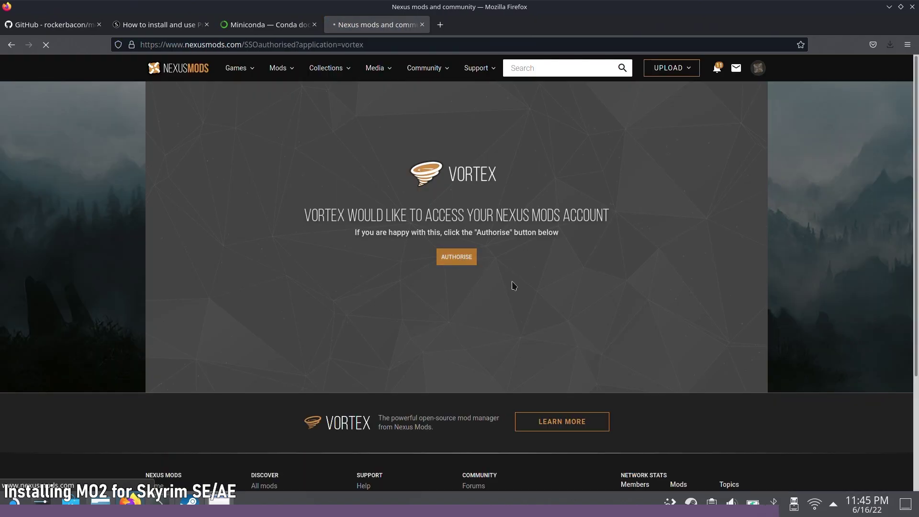
pyautogui.doubleClick(570, 1)
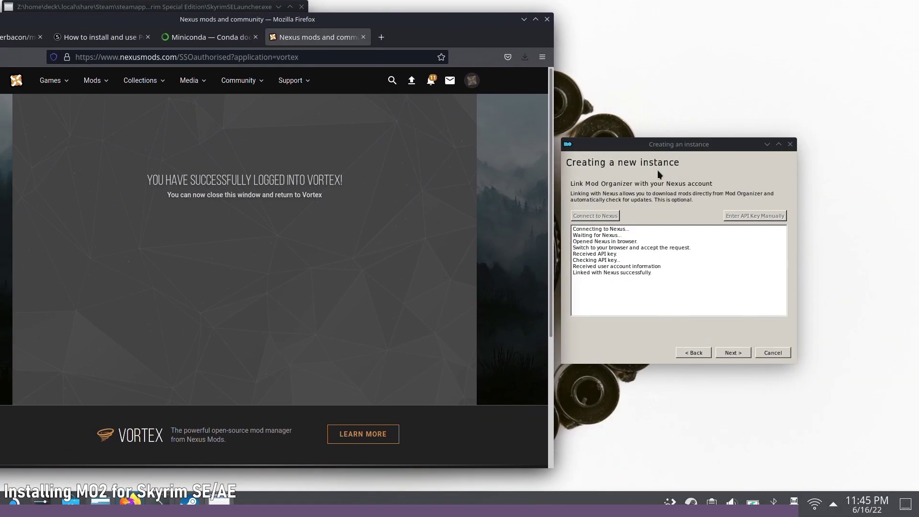
pyautogui.click(677, 298)
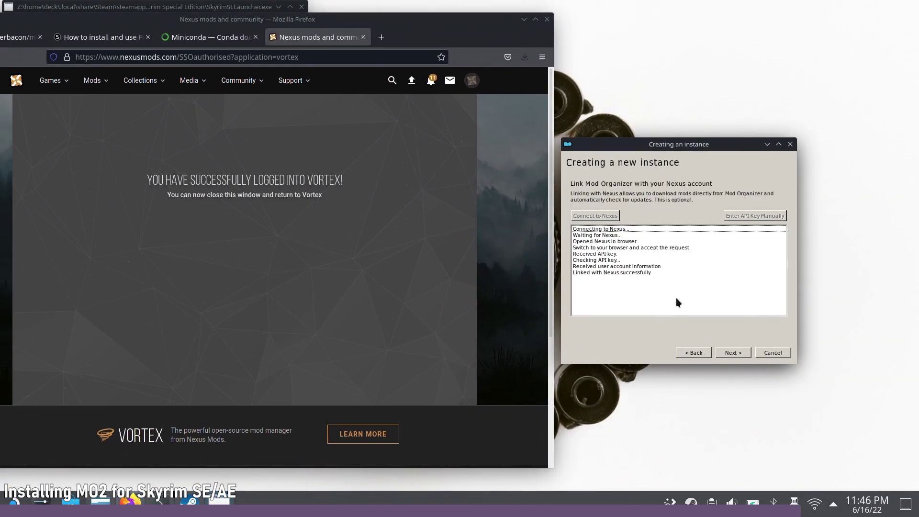
pyautogui.click(734, 352)
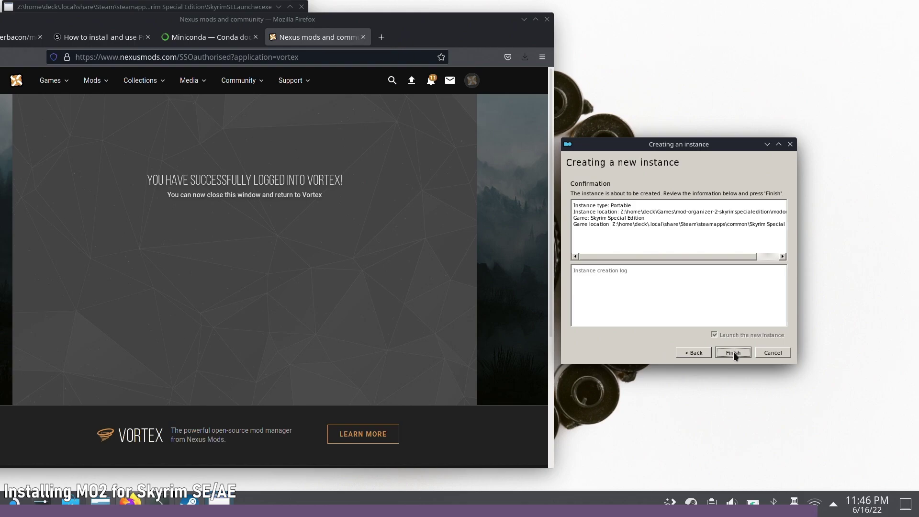
pyautogui.click(733, 352)
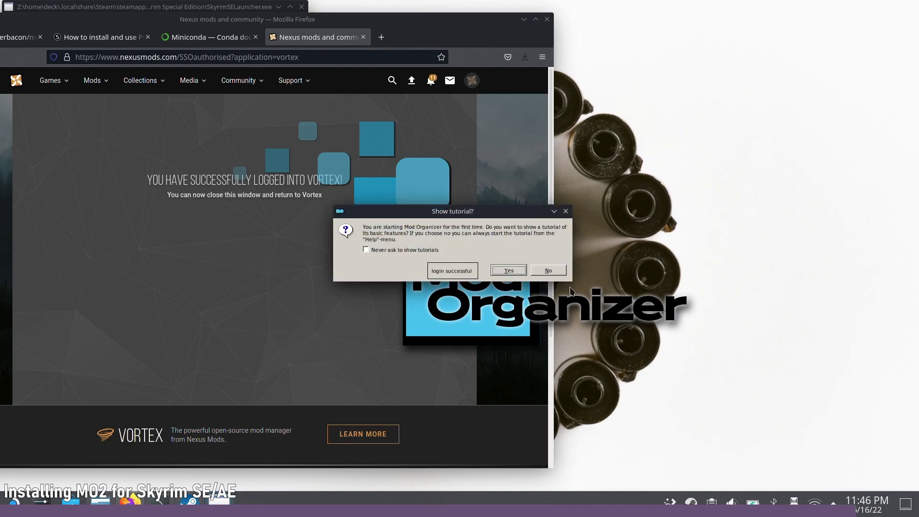
# Decline the tutorial, register nxm links with Mod Organizer, and maximise its main window.
pyautogui.click(549, 271)
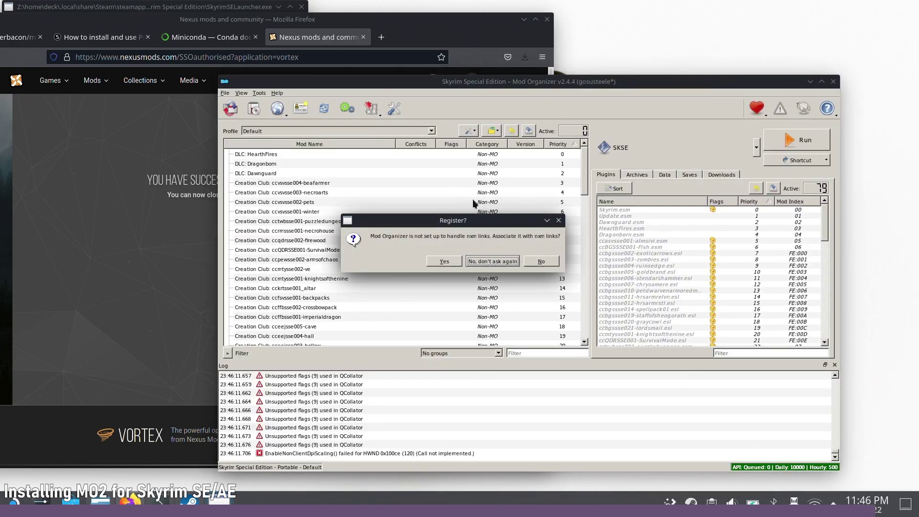
pyautogui.click(442, 262)
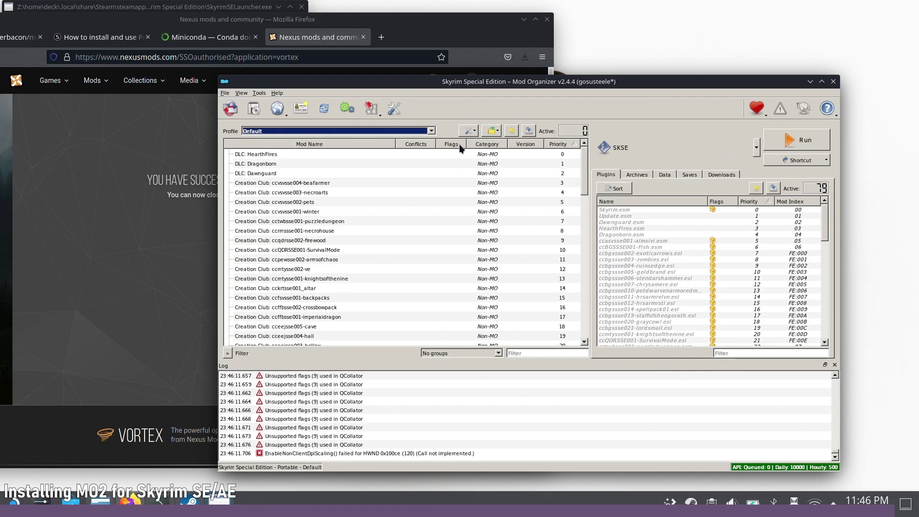
pyautogui.moveTo(622, 79); pyautogui.dragTo(593, 1)
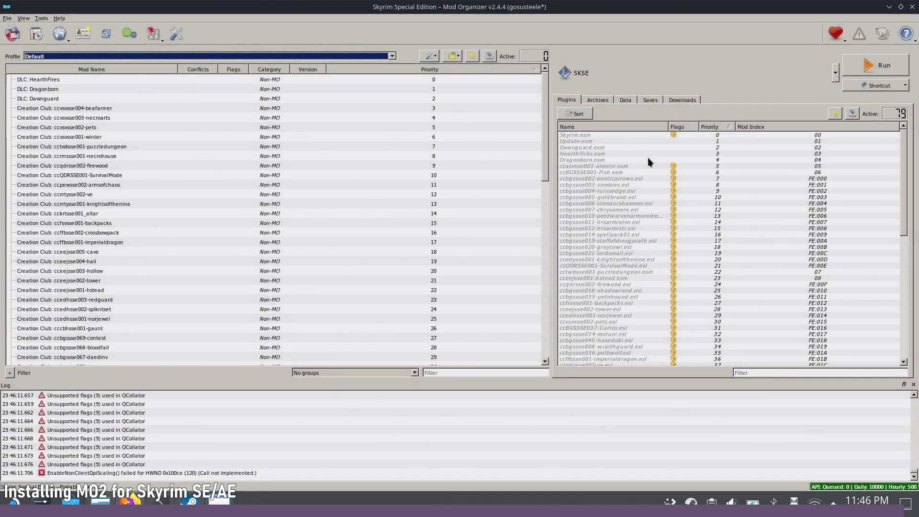
# Open the SkyUI mod page on Nexus Mods and review its requirements.
pyautogui.scroll(-14, 721, 268)
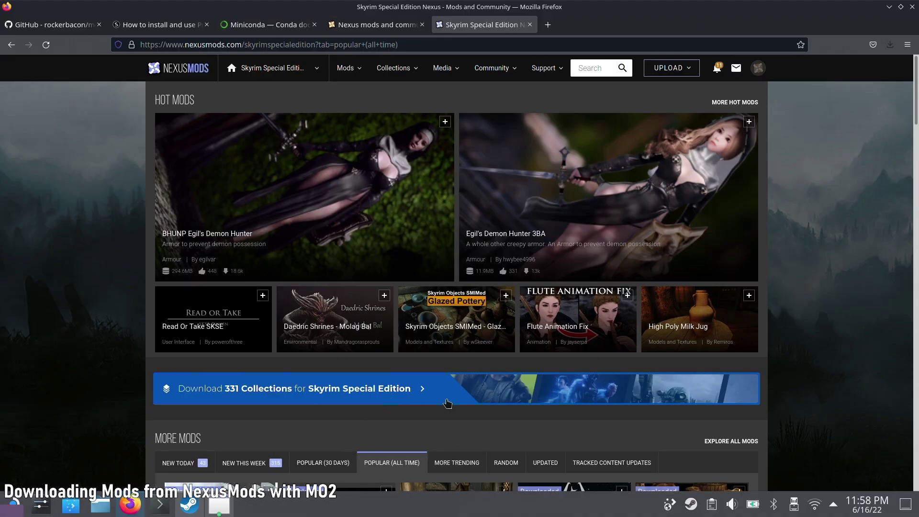
pyautogui.scroll(-3, 447, 404)
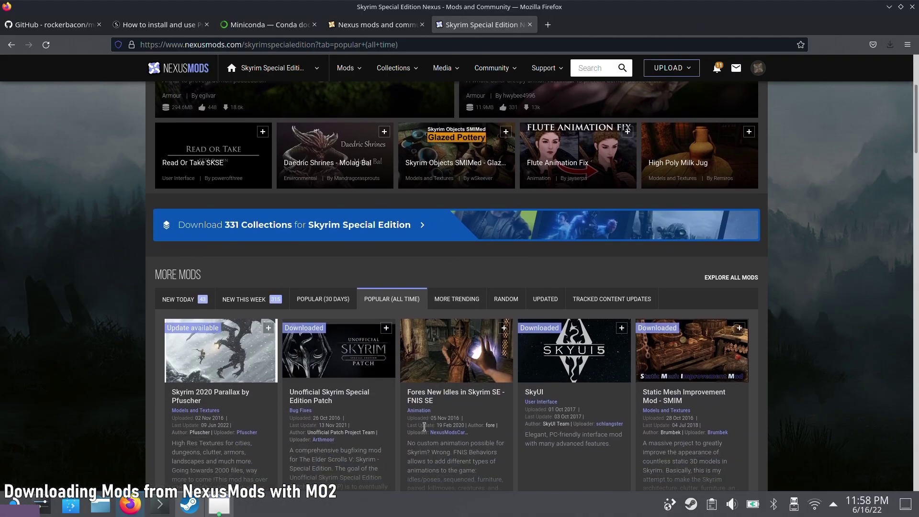
pyautogui.middleClick(341, 395)
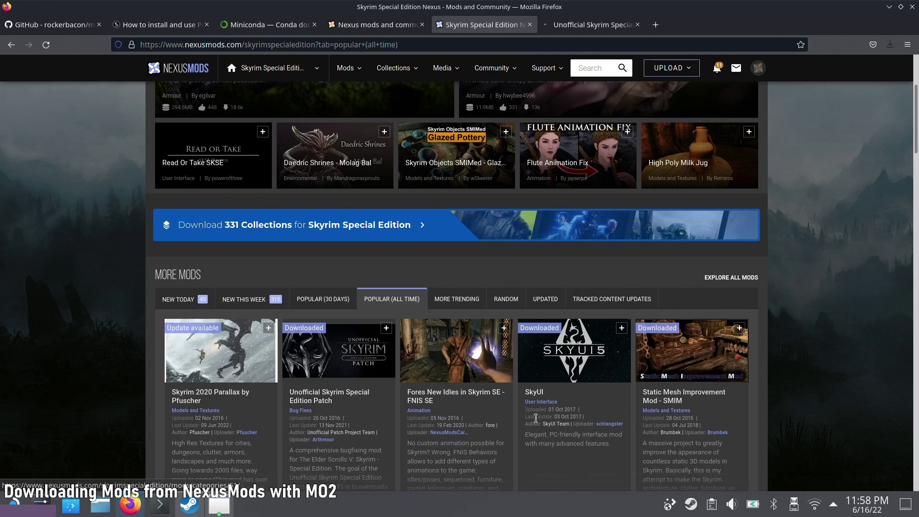
pyautogui.click(535, 392)
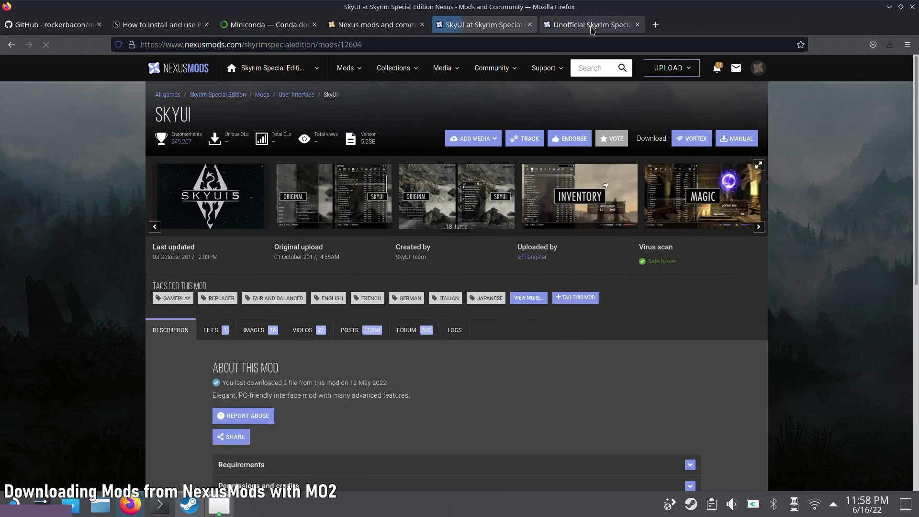
pyautogui.scroll(-3, 373, 309)
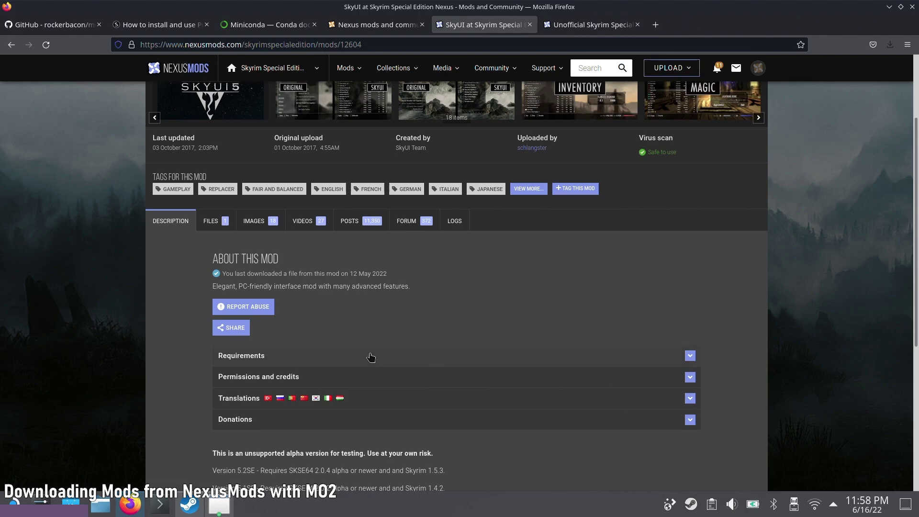
pyautogui.click(371, 357)
pyautogui.scroll(-3, 394, 390)
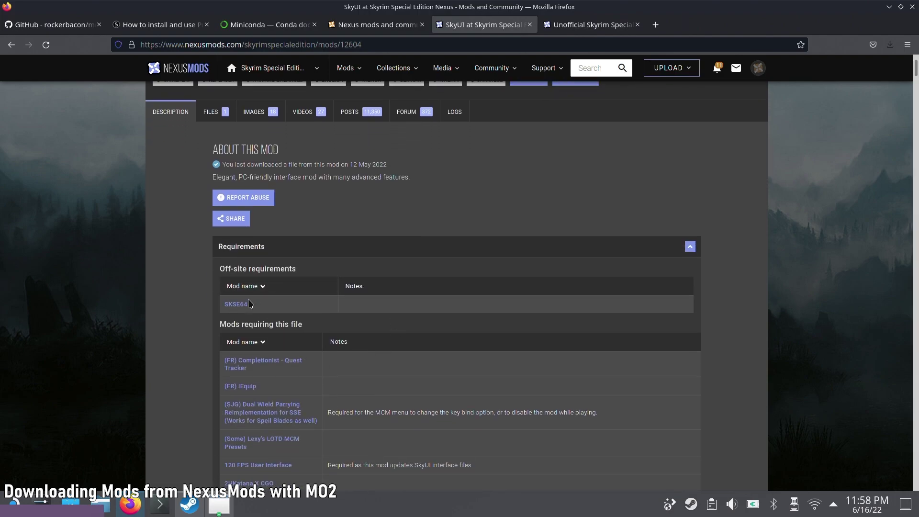
pyautogui.scroll(6, 652, 98)
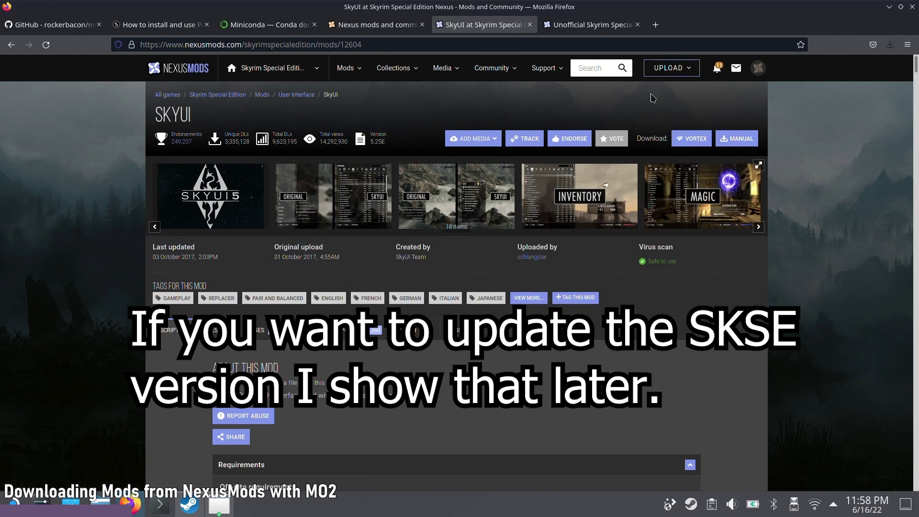
# Send the SkyUI_5_2_SE download to Mod Organizer 2 NXM Handler, always allowing nexusmods.com.
pyautogui.click(691, 139)
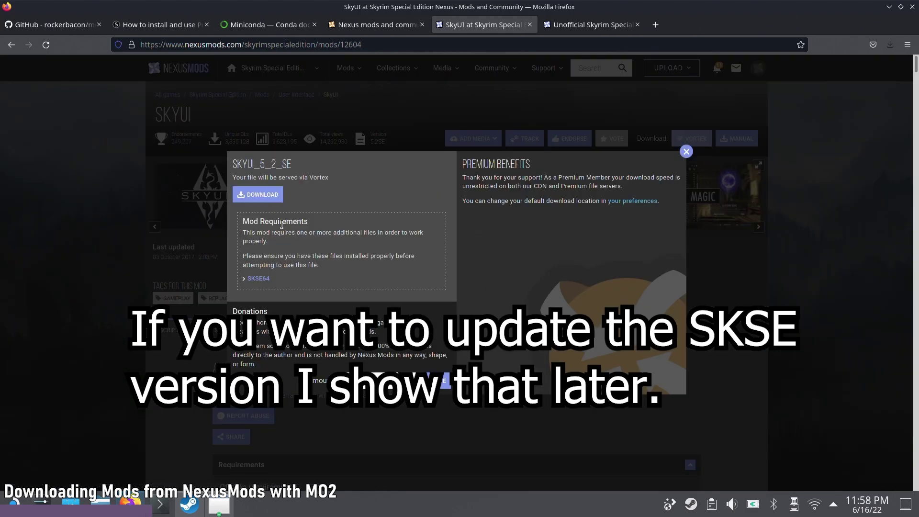
pyautogui.click(270, 200)
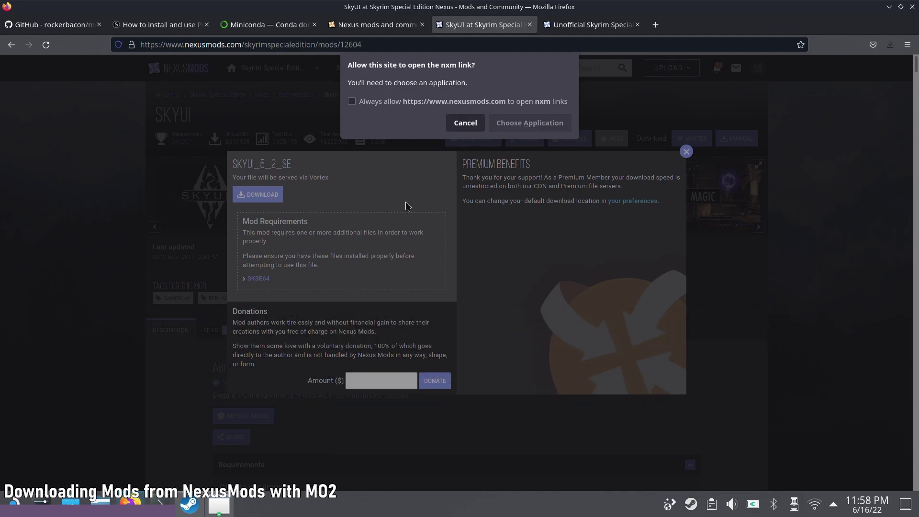
pyautogui.click(385, 102)
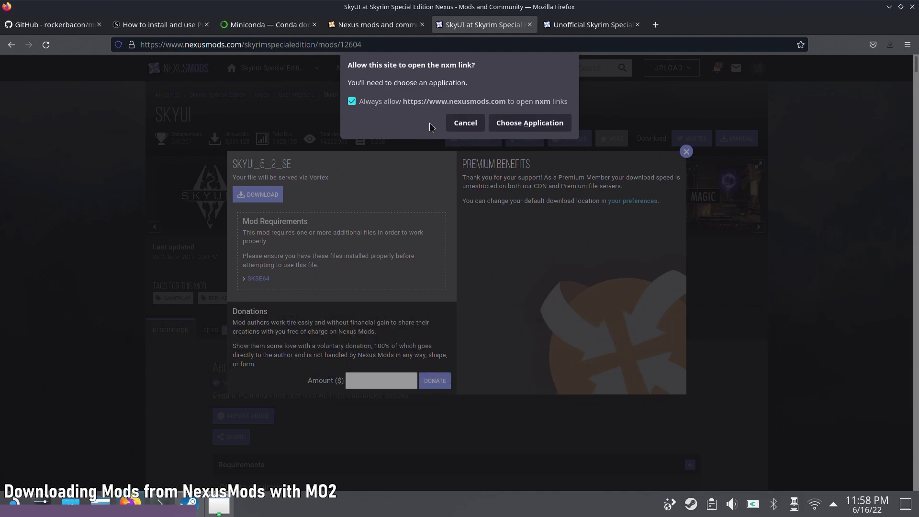
pyautogui.click(537, 125)
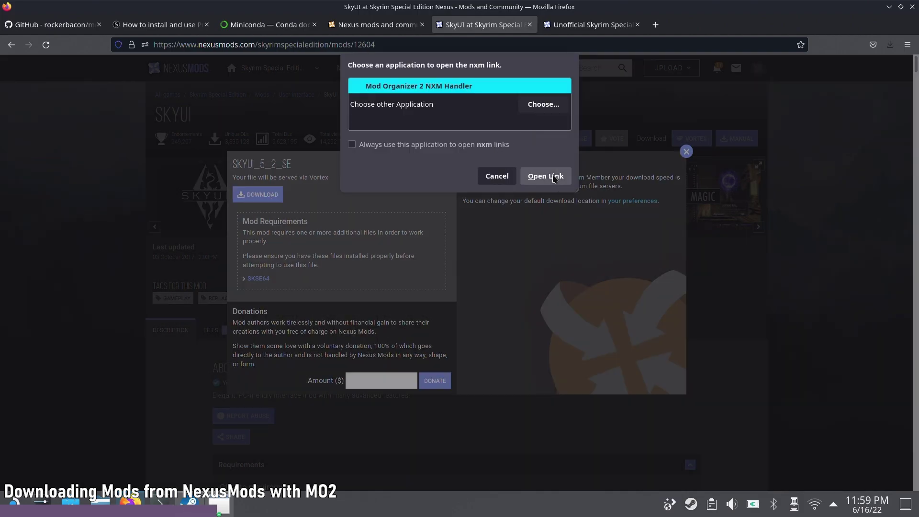
pyautogui.click(549, 176)
pyautogui.click(516, 285)
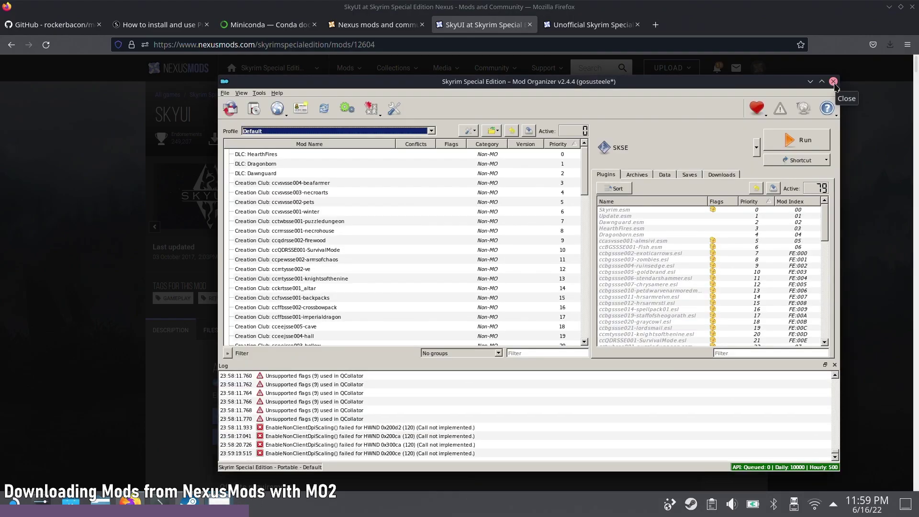
pyautogui.click(834, 81)
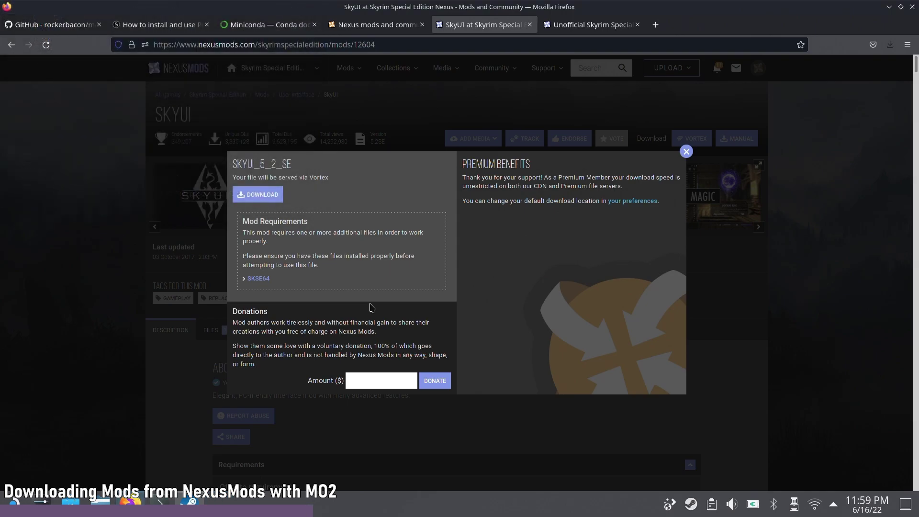
pyautogui.click(278, 198)
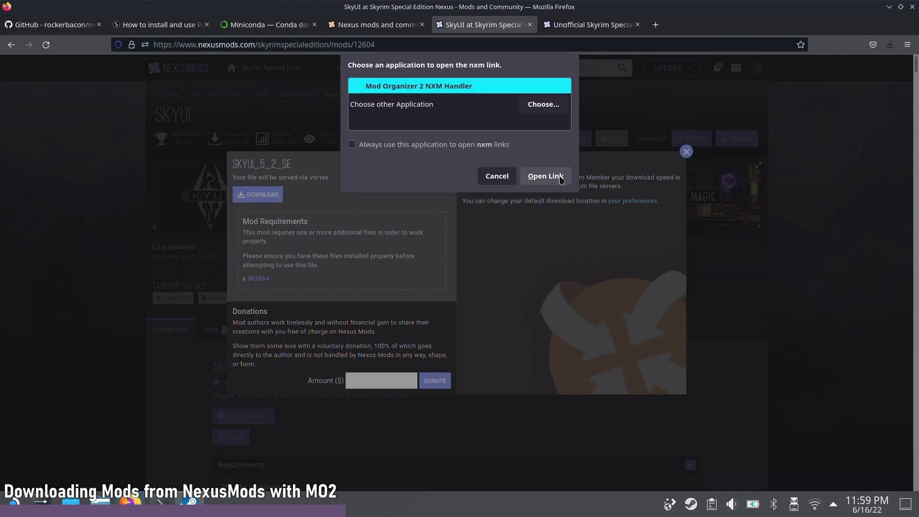
pyautogui.click(546, 176)
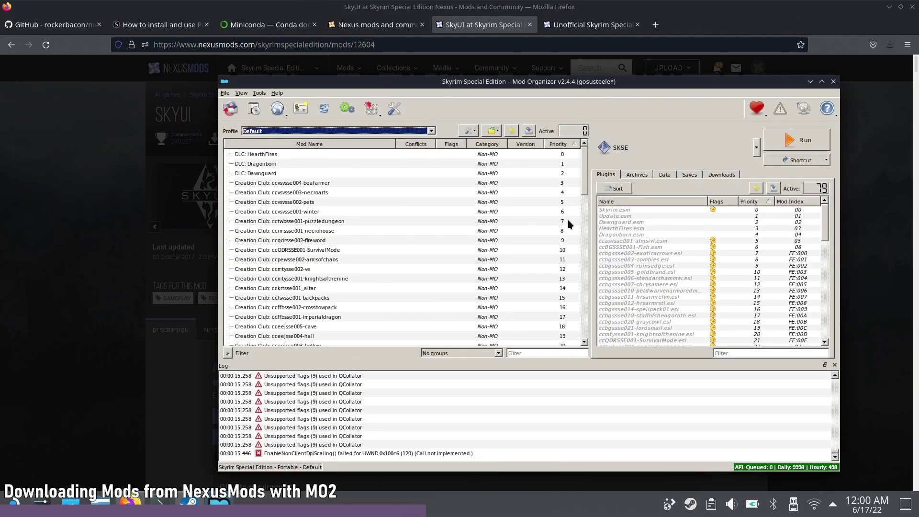
# Install the downloaded SkyUI archive as a mod named SkyUI via Quick Install.
pyautogui.click(723, 176)
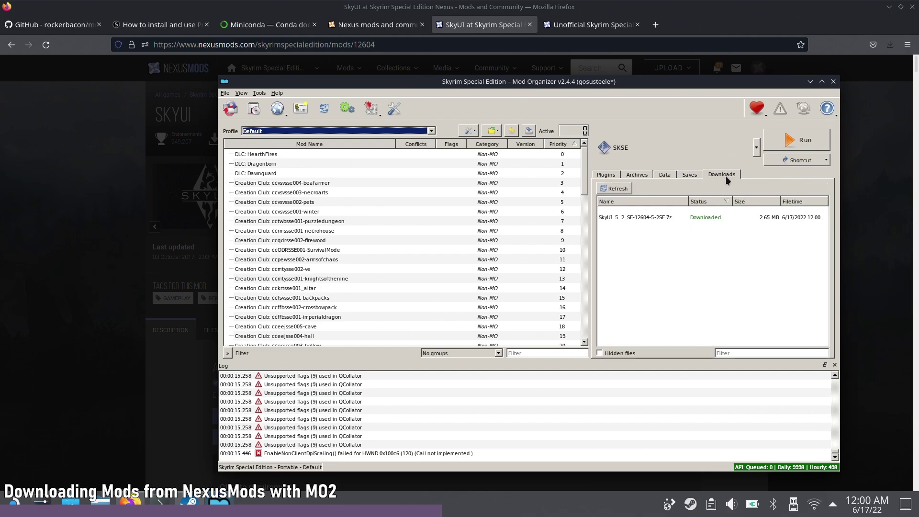
pyautogui.click(676, 218)
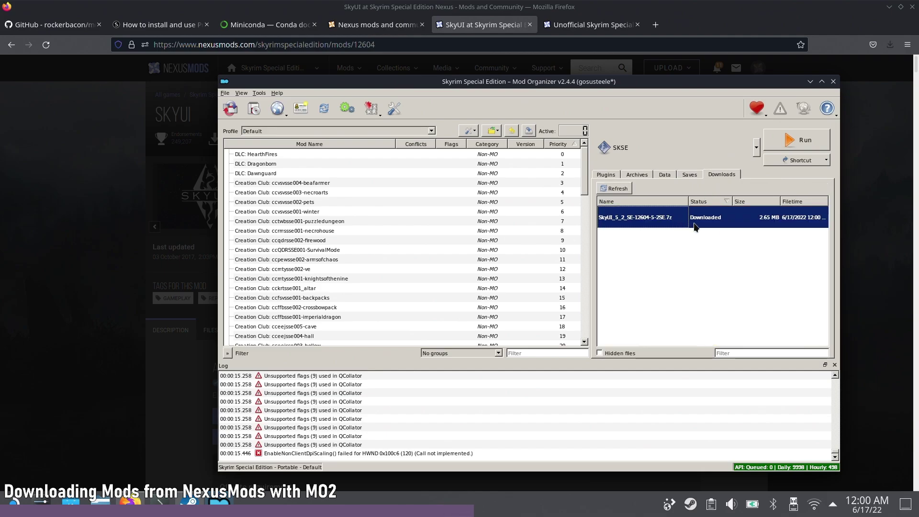
pyautogui.rightClick(688, 231)
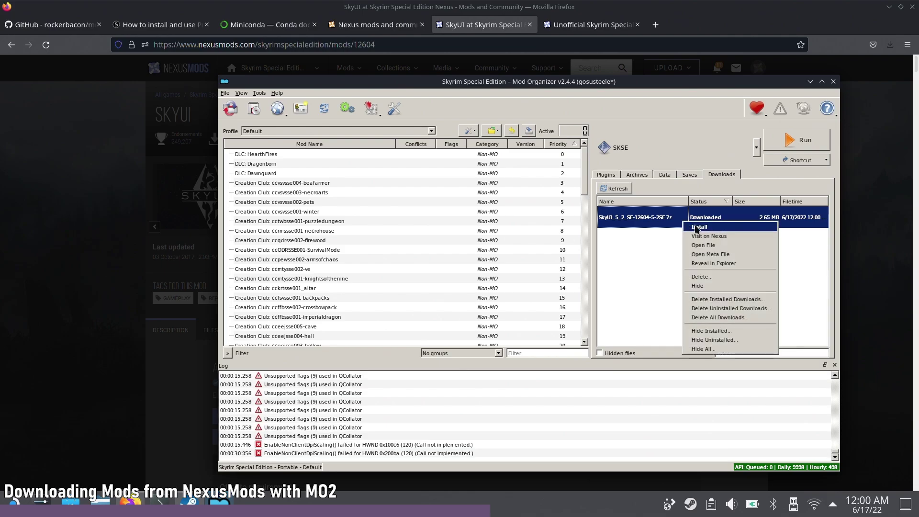
pyautogui.click(698, 233)
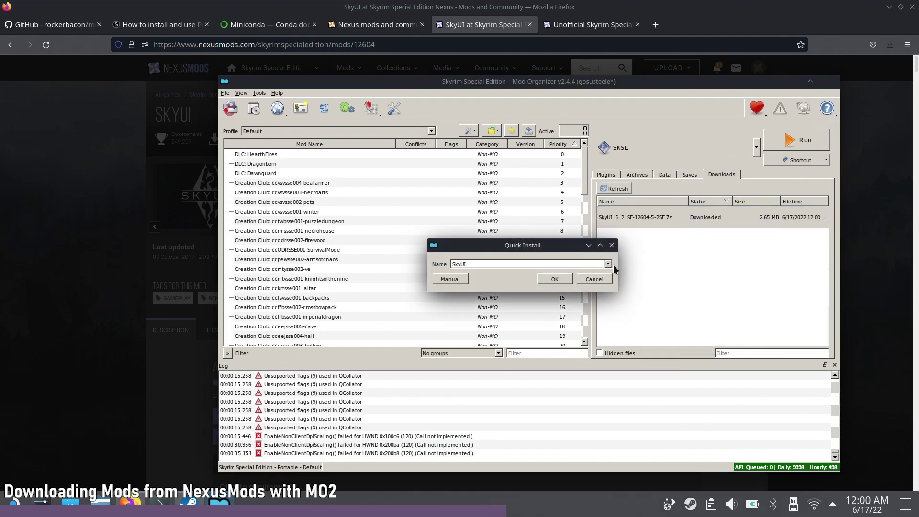
pyautogui.click(608, 265)
pyautogui.click(608, 265)
pyautogui.click(554, 279)
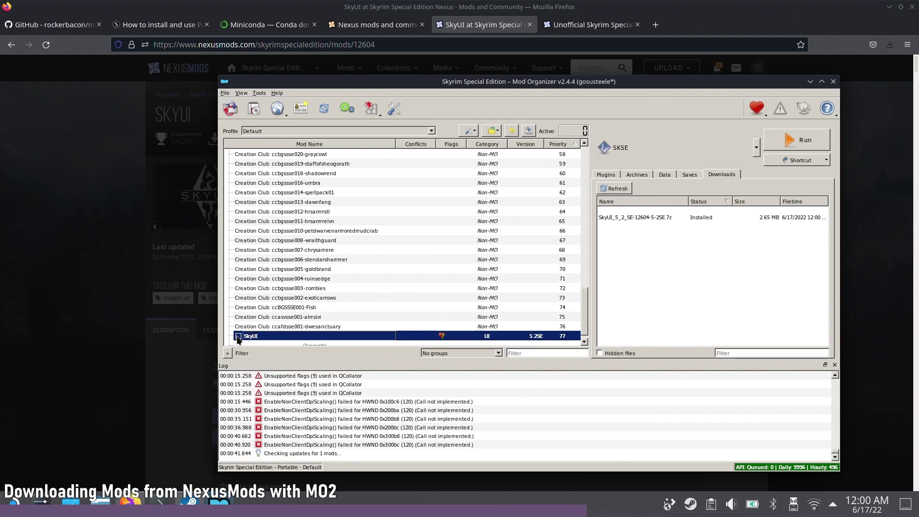
# Enable the SkyUI mod in the mod list.
pyautogui.rightClick(329, 336)
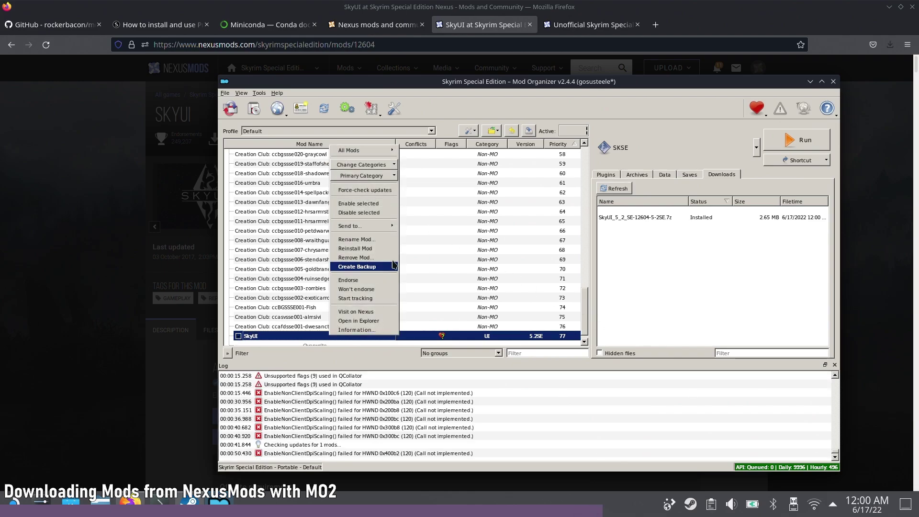
pyautogui.click(372, 205)
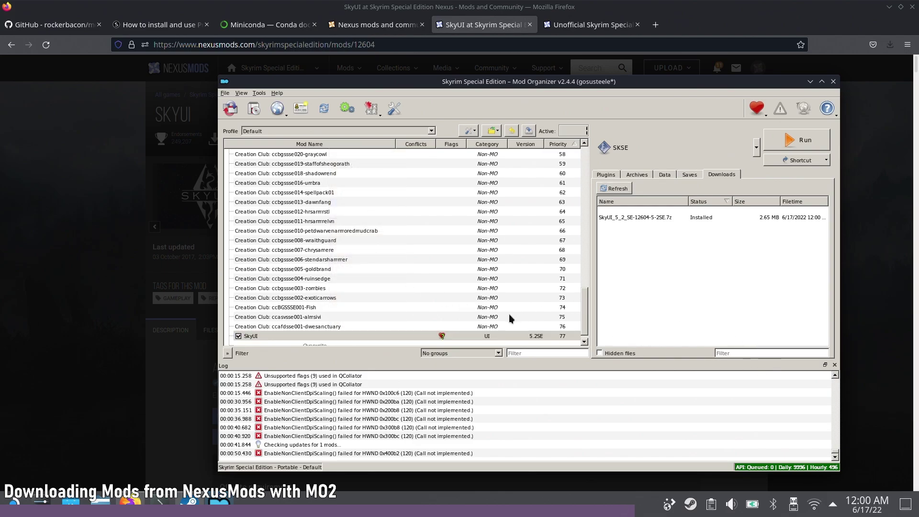
pyautogui.scroll(-1, 510, 318)
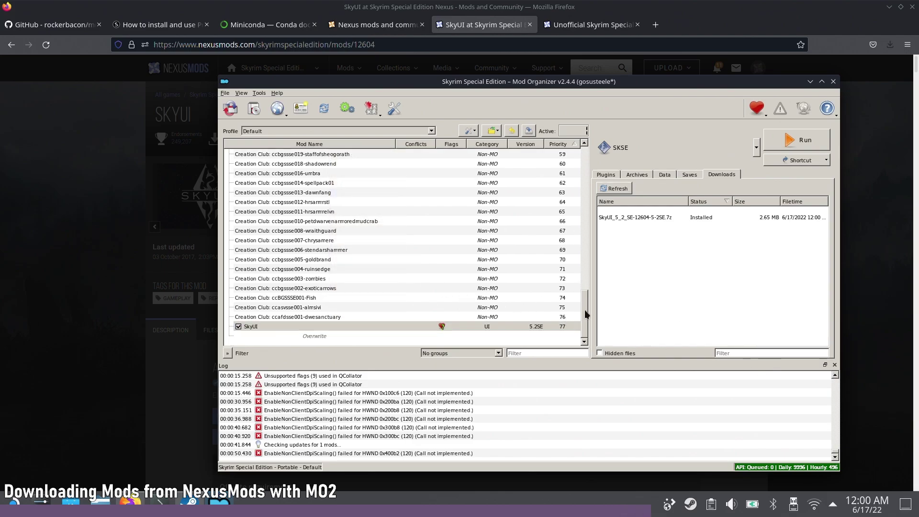
pyautogui.moveTo(586, 314)
pyautogui.mouseDown()
pyautogui.moveTo(584, 161)
pyautogui.moveTo(585, 302)
pyautogui.mouseUp()
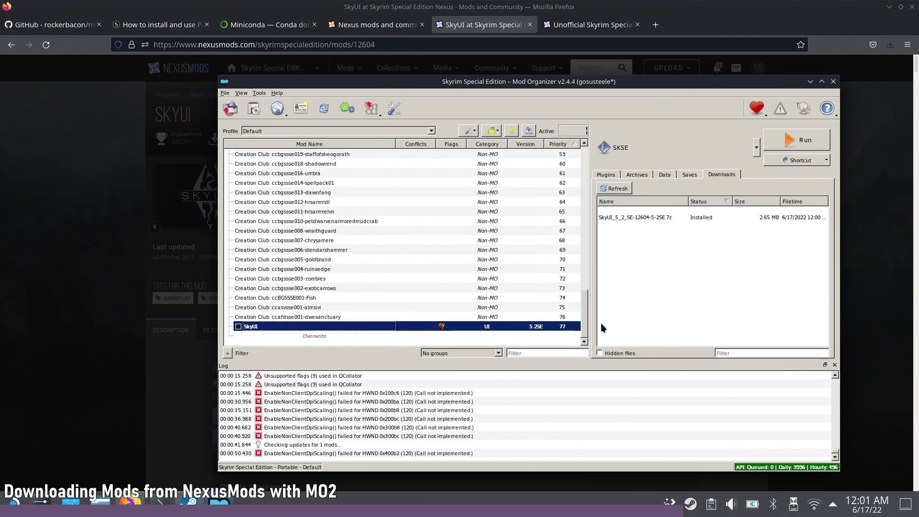
# Sort the plugin load order and confirm the sort.
pyautogui.click(614, 174)
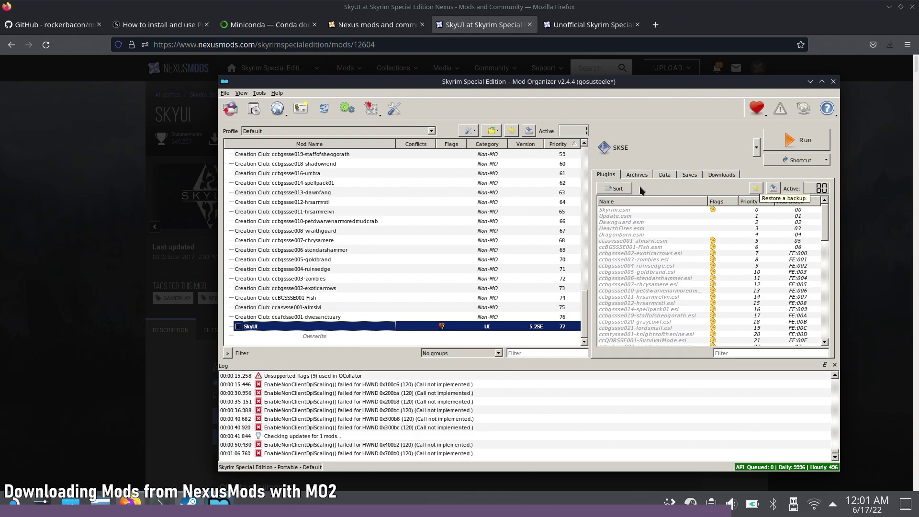
pyautogui.click(617, 188)
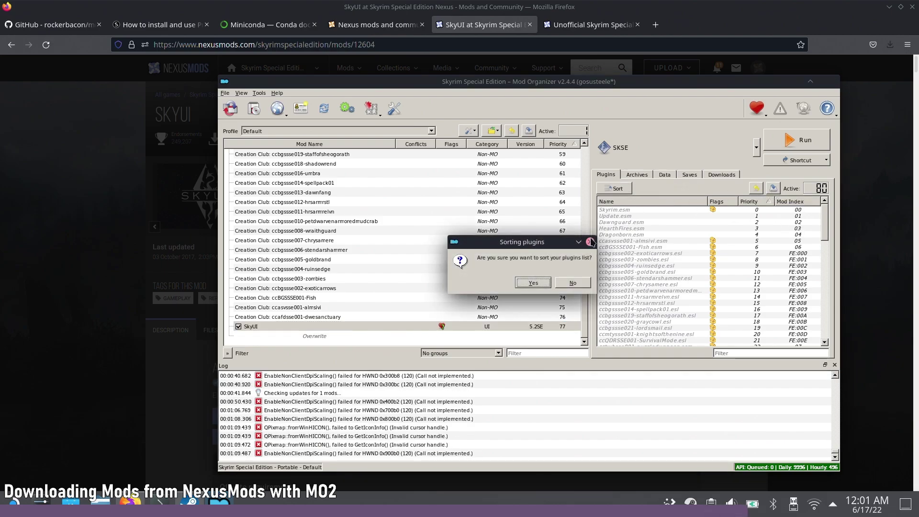
pyautogui.click(534, 283)
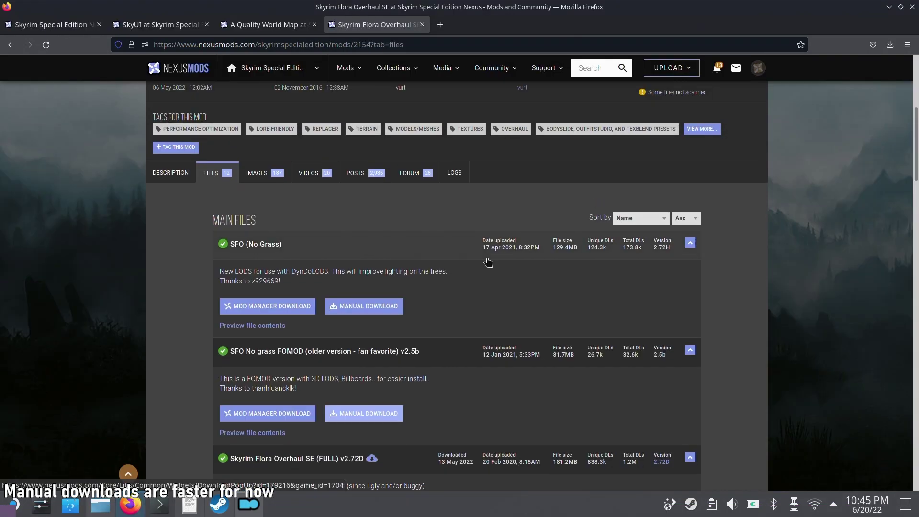
# Save the Skyrim Flora Overhaul SE FULL v2.72D archive to disk and return to Mod Organizer.
pyautogui.scroll(-3, 487, 263)
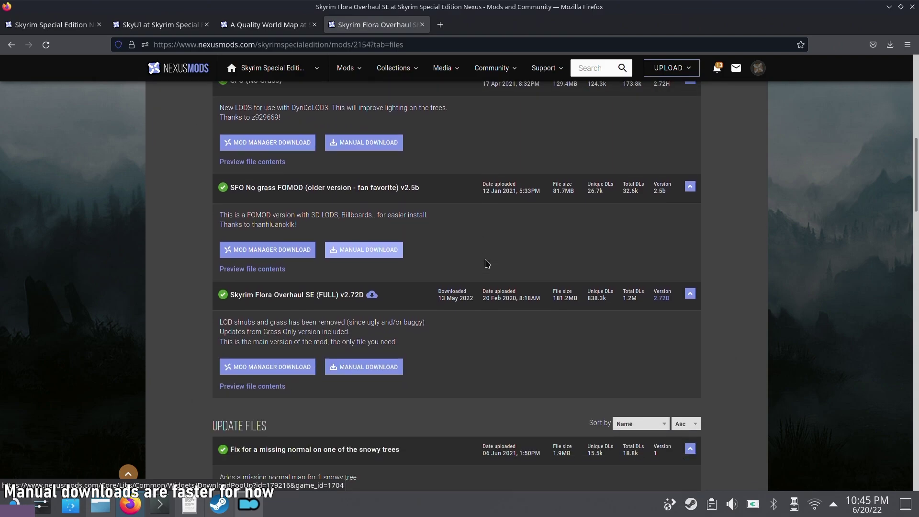
pyautogui.click(376, 368)
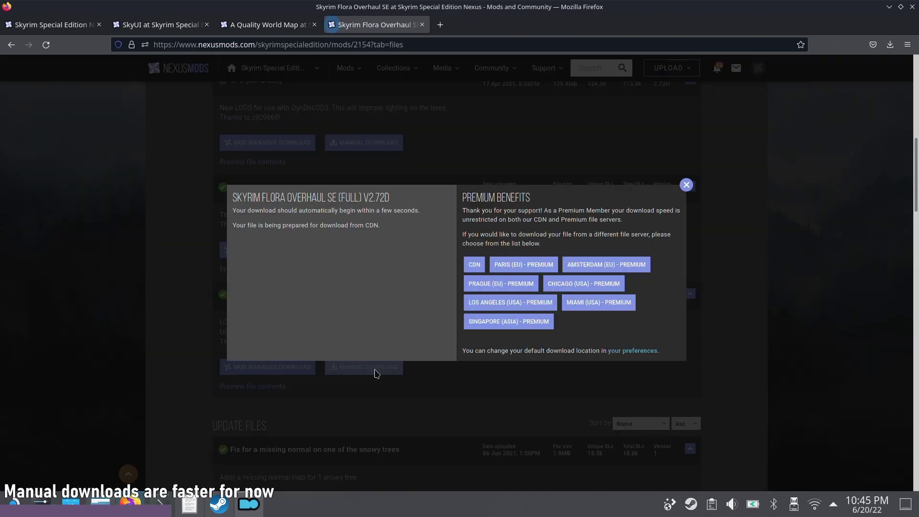
pyautogui.click(258, 276)
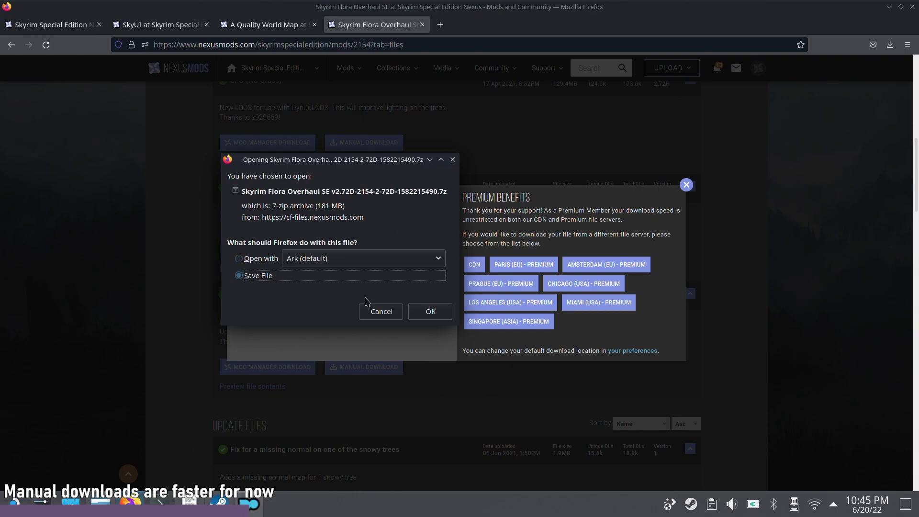
pyautogui.click(430, 312)
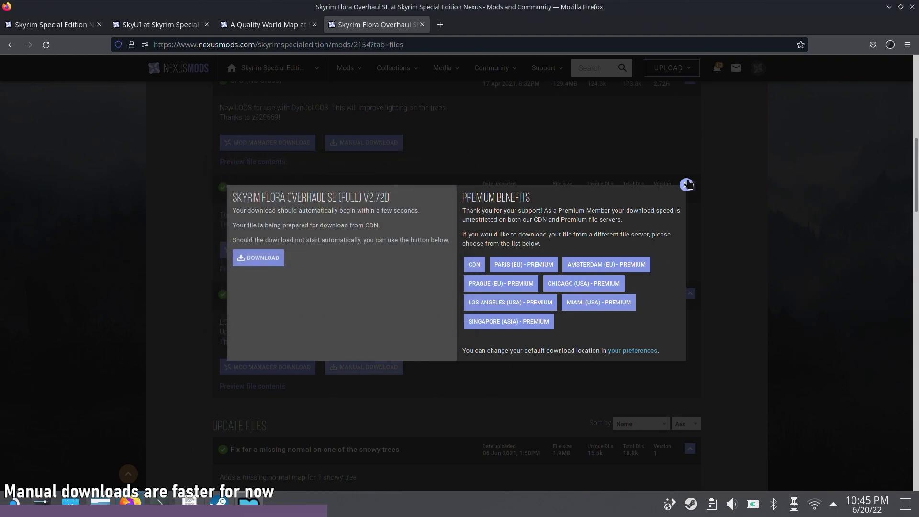
pyautogui.click(687, 185)
pyautogui.hotkey('alt', 'Tab')
pyautogui.click(120, 102)
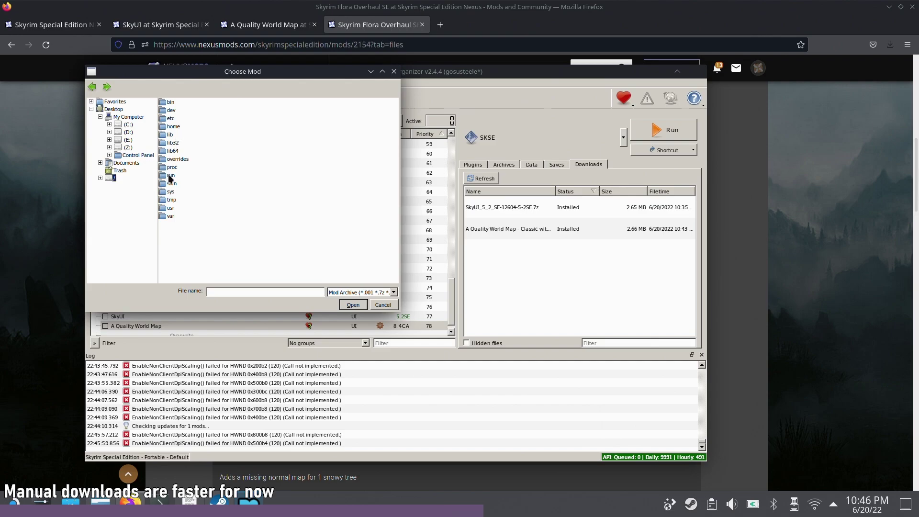
# Browse to home > deck > Downloads and install the Alternate Start - Live Another Life .7z archive.
pyautogui.click(173, 128)
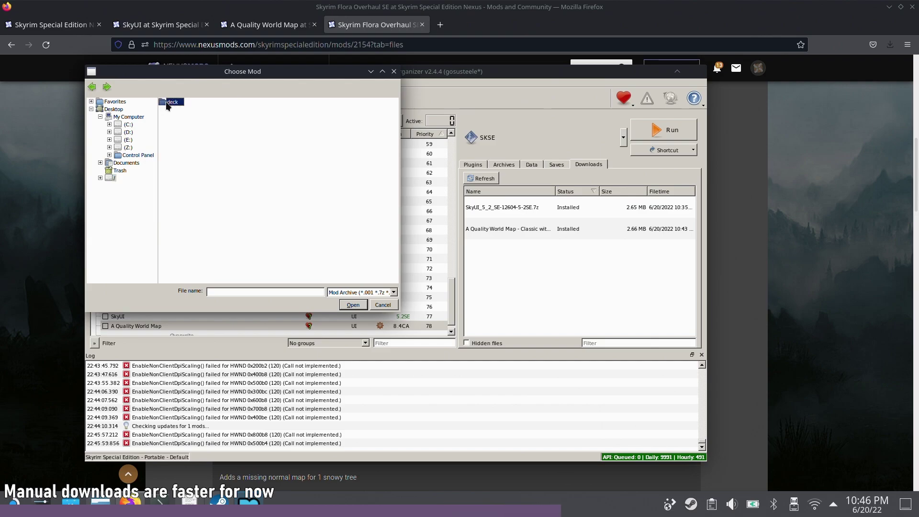
pyautogui.doubleClick(165, 101)
pyautogui.doubleClick(187, 119)
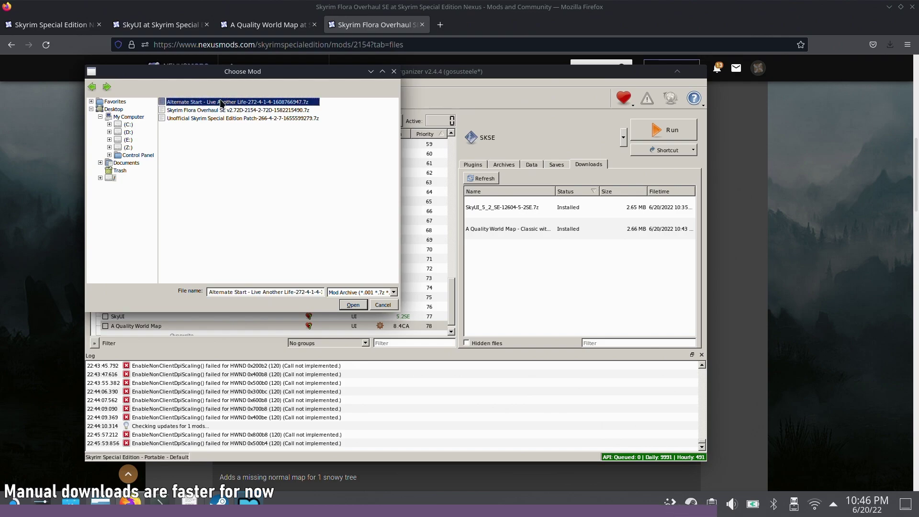
pyautogui.click(222, 118)
pyautogui.doubleClick(225, 101)
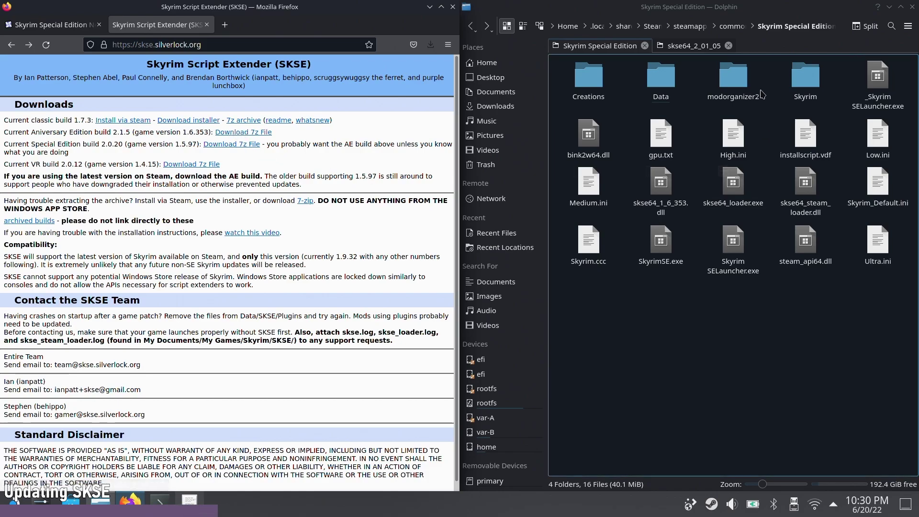
# Paste the SKSE loader and DLL files into the Skyrim Special Edition folder, overwriting all old files.
pyautogui.click(694, 45)
pyautogui.click(600, 46)
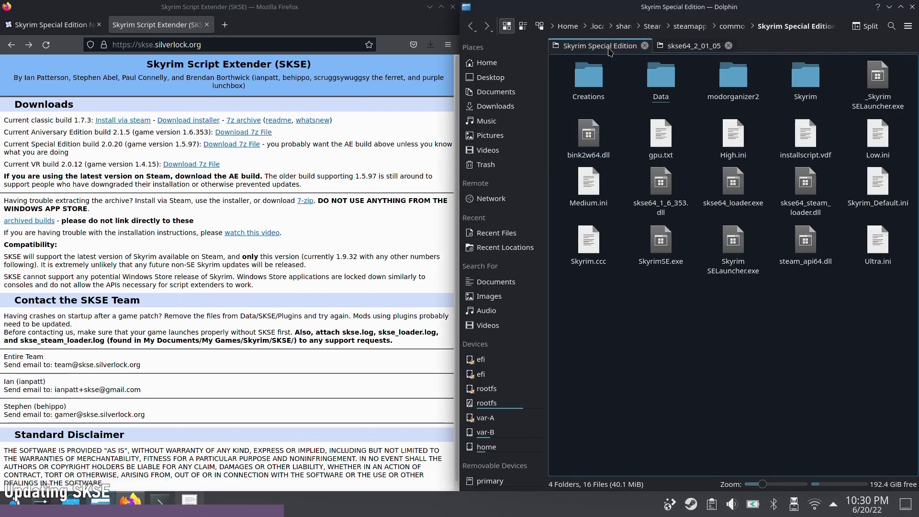
pyautogui.hotkey('ctrl', 'v')
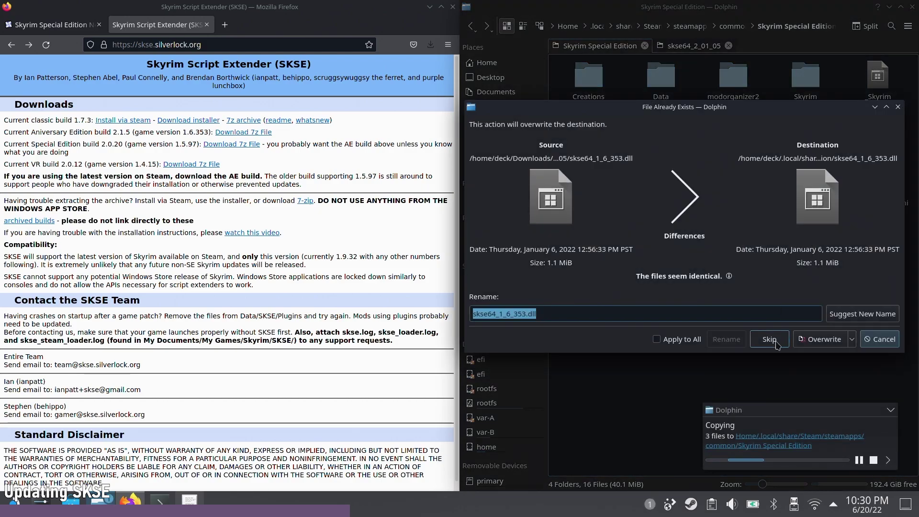
pyautogui.click(657, 339)
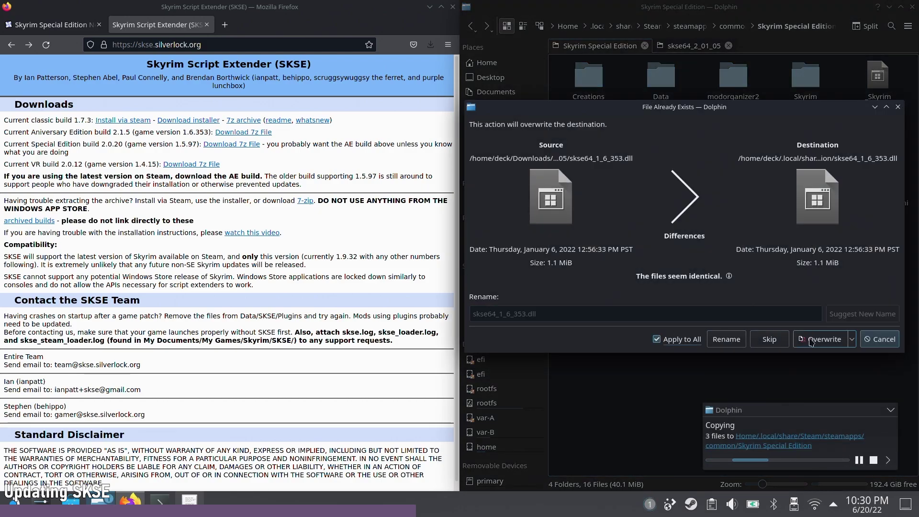
pyautogui.click(820, 339)
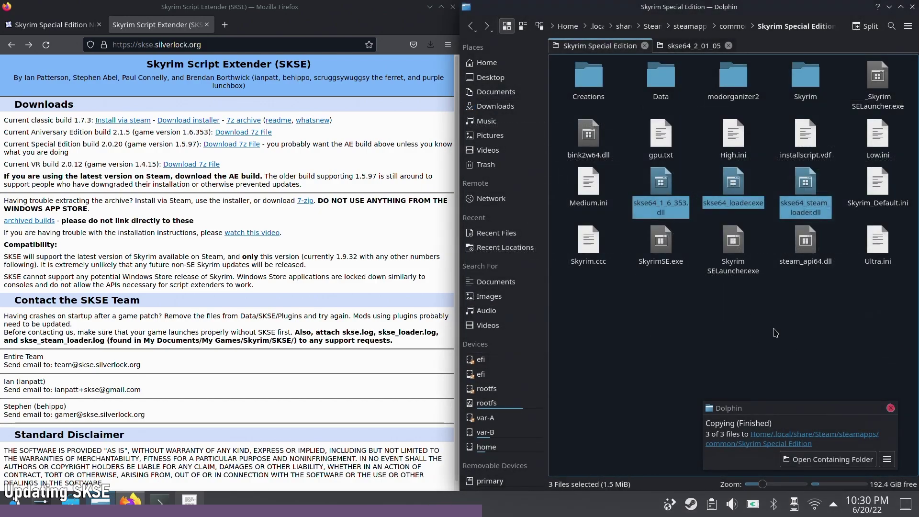
# Paste SKSE's Data folder into the game folder, writing into Data and Scripts and overwriting all scripts.
pyautogui.click(686, 47)
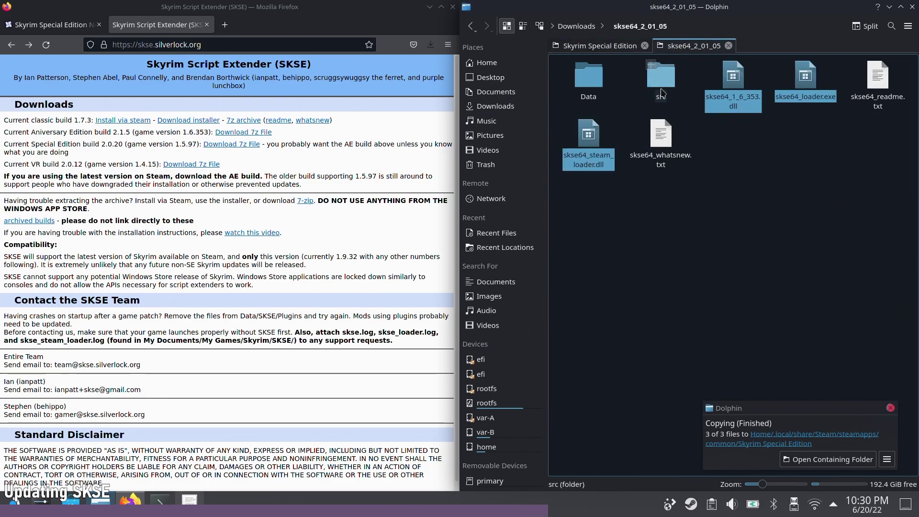
pyautogui.click(593, 75)
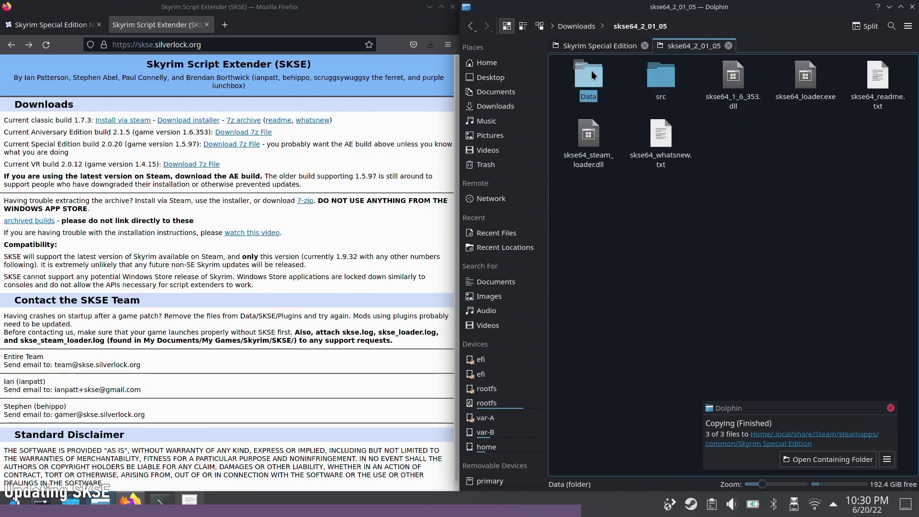
pyautogui.click(598, 45)
pyautogui.click(701, 316)
pyautogui.hotkey('ctrl', 'v')
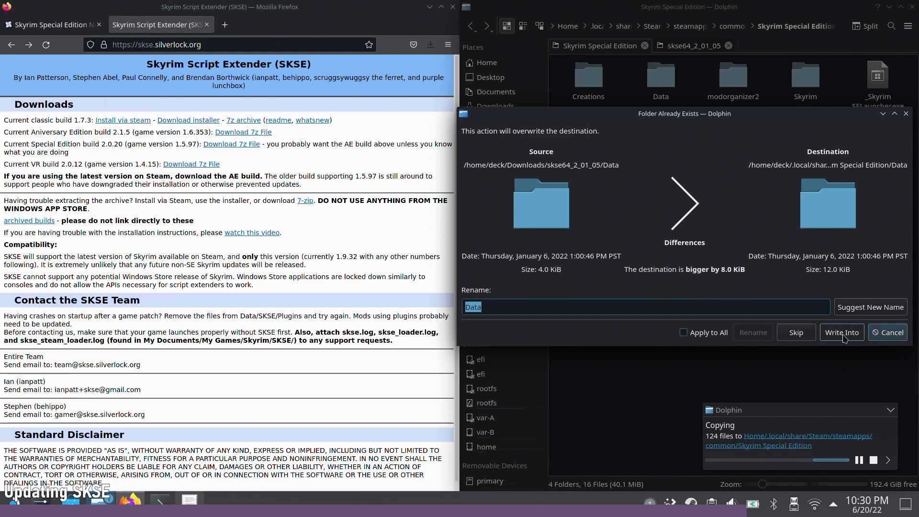
pyautogui.click(826, 336)
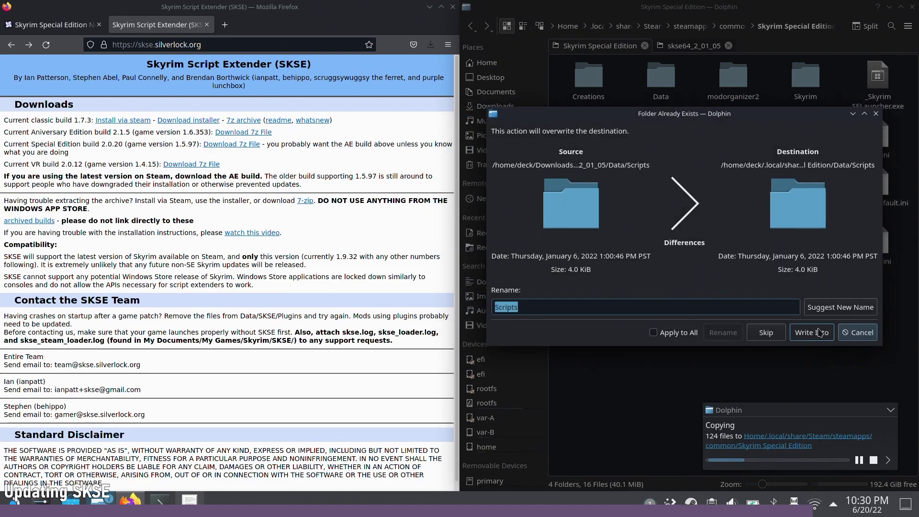
pyautogui.click(807, 338)
pyautogui.click(666, 339)
pyautogui.click(838, 340)
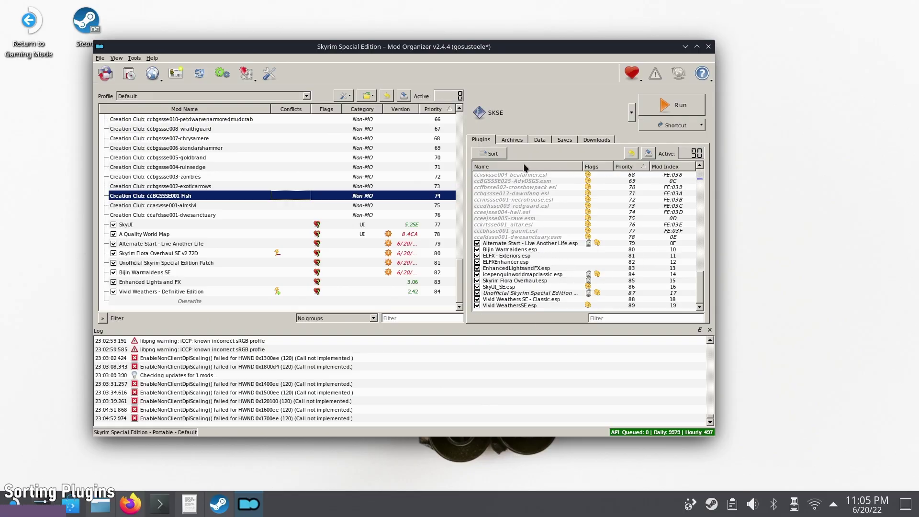
# Sort the Plugins tab load order with LOOT, confirming Yes, then review and close the LOOT report.
pyautogui.click(491, 154)
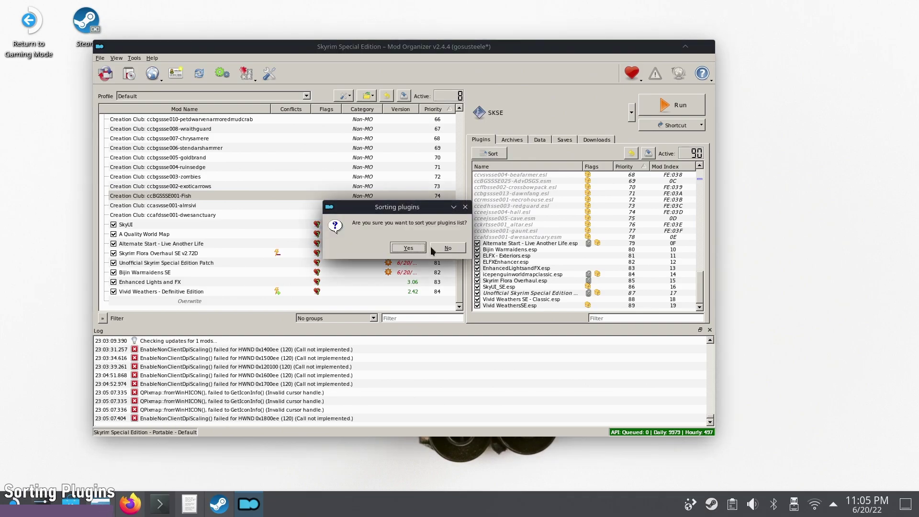
pyautogui.click(416, 248)
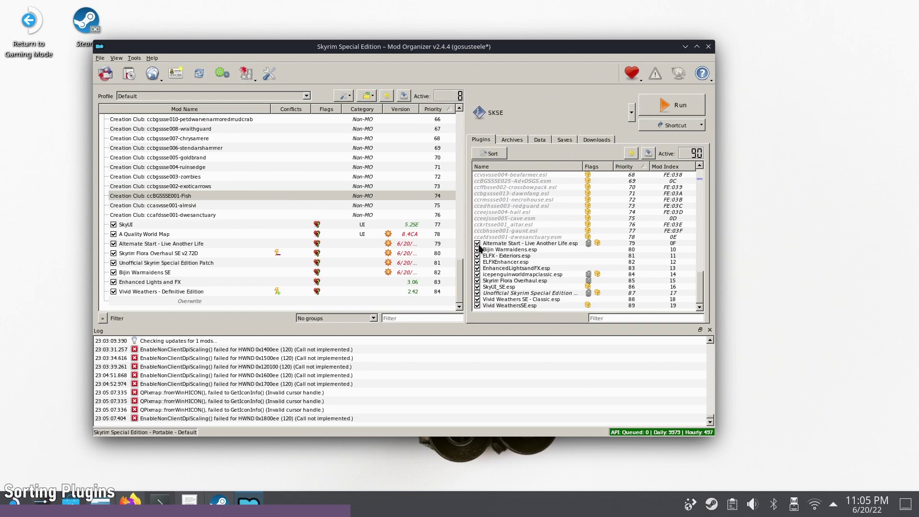
pyautogui.click(490, 153)
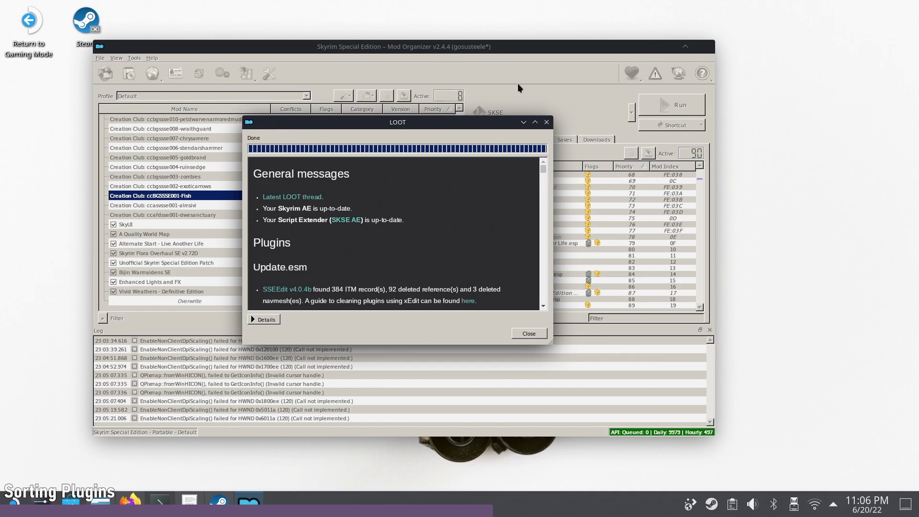
pyautogui.scroll(-5, 479, 257)
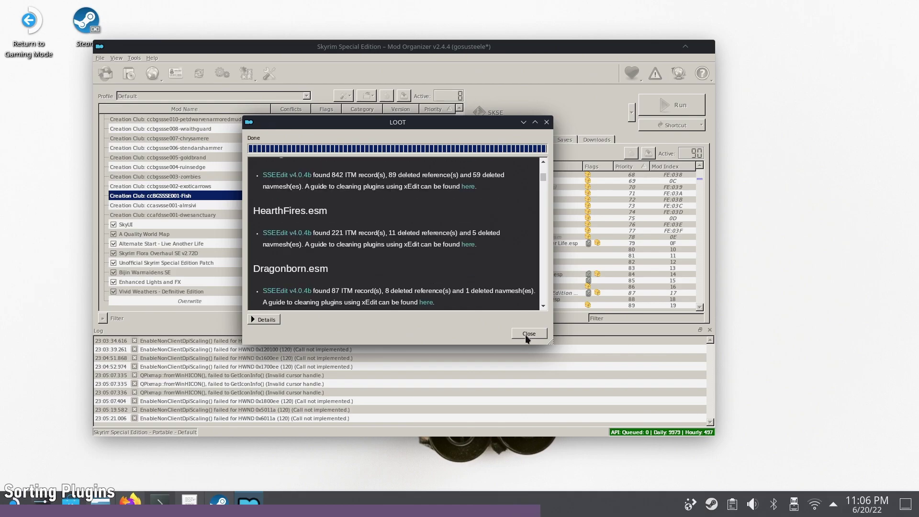
pyautogui.moveTo(450, 126); pyautogui.dragTo(324, 133)
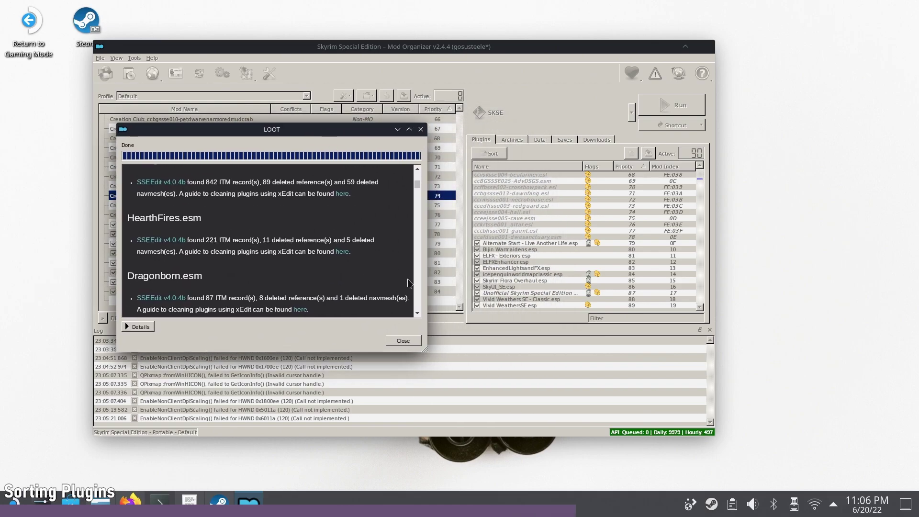
pyautogui.click(404, 340)
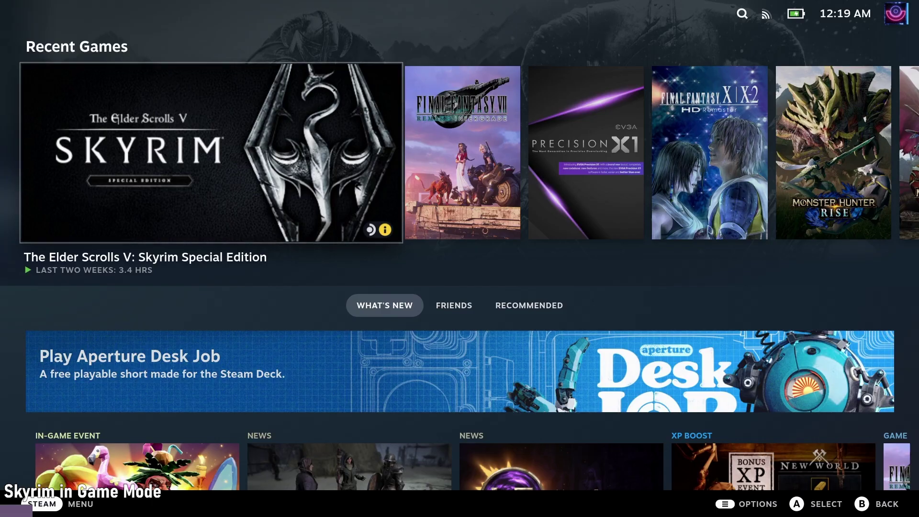
# Select Skyrim Special Edition in Recent Games and start it with Play.
pyautogui.press('Right')
pyautogui.press('Left')
pyautogui.press('Return')
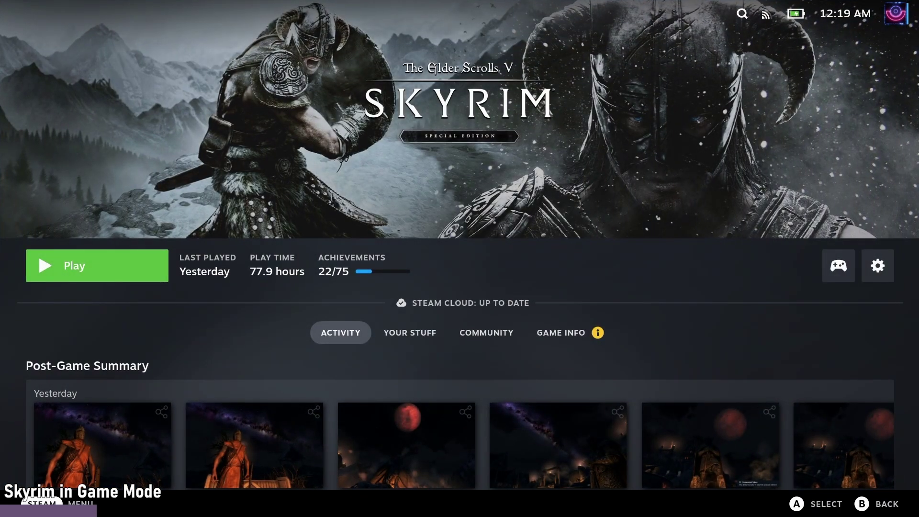
pyautogui.press('Return')
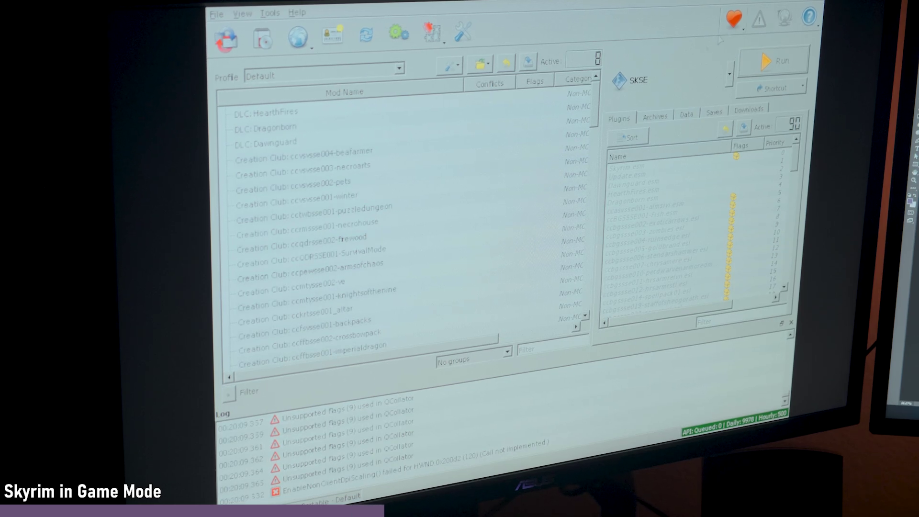
pyautogui.click(780, 70)
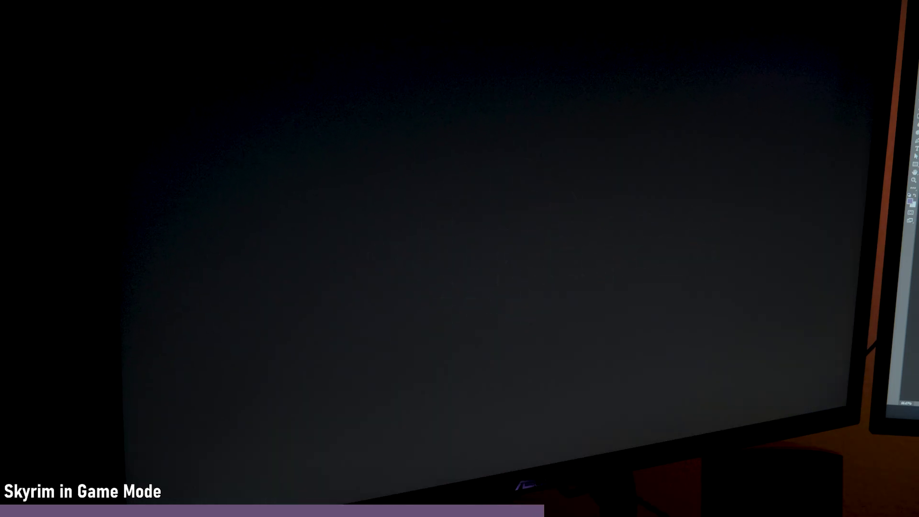
pyautogui.press('Down')
pyautogui.press('Down')
pyautogui.press('Down')
pyautogui.press('Down')
pyautogui.press('Down')
pyautogui.press('Down')
pyautogui.press('Return')
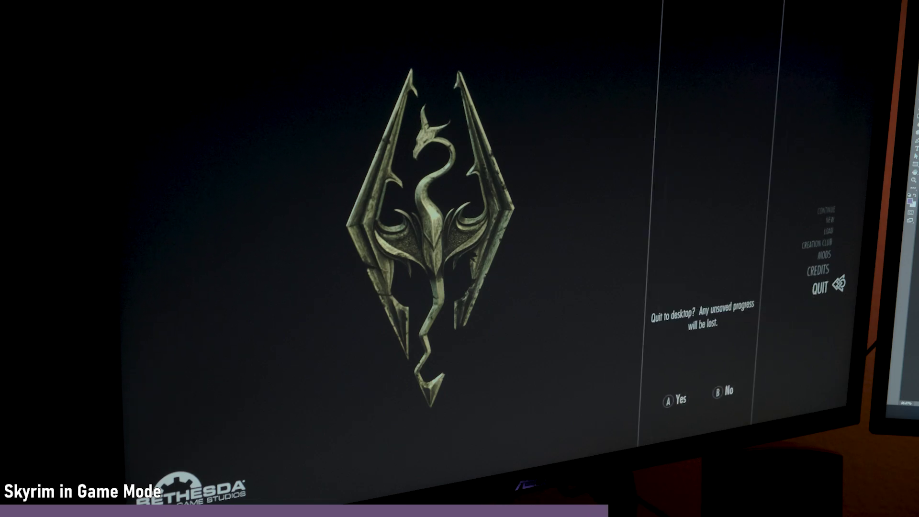
pyautogui.press('Return')
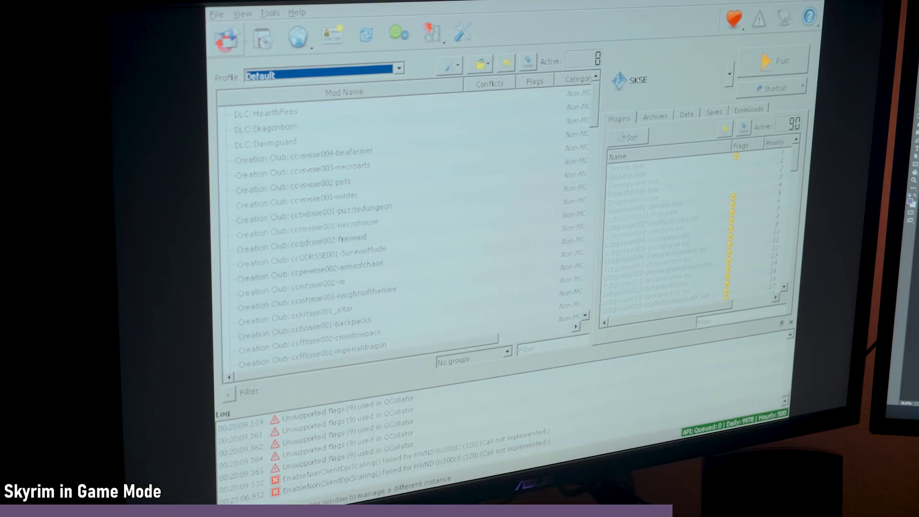
pyautogui.click(217, 15)
pyautogui.click(262, 82)
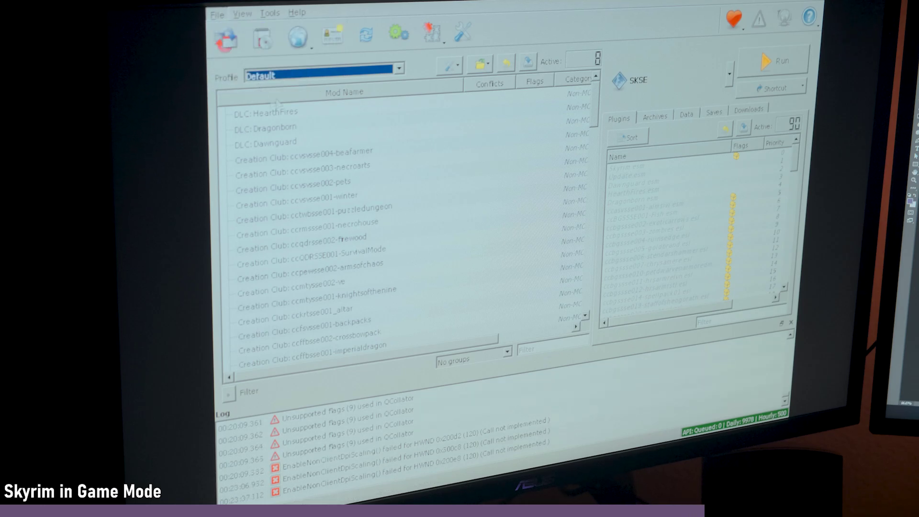